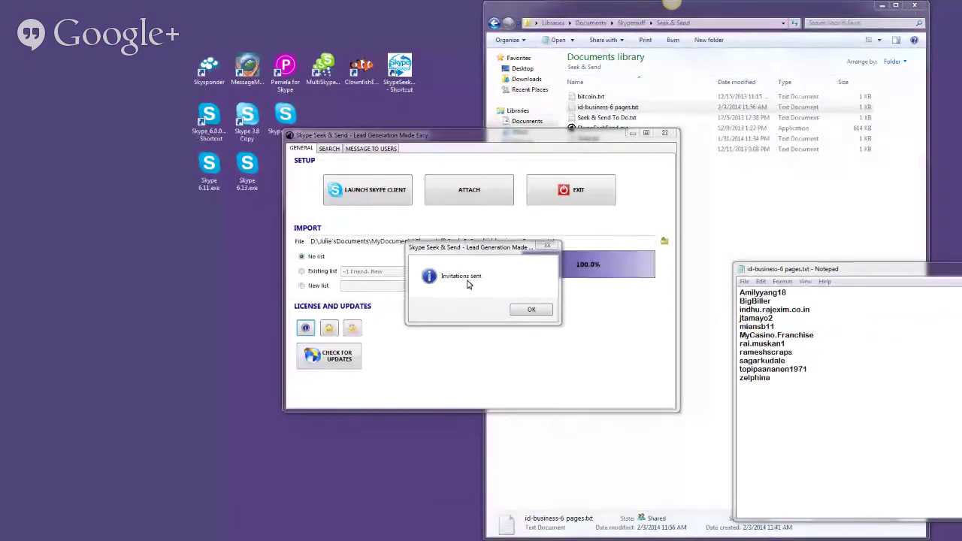
# Step: Dismiss the invitations message, reposition the Skype Seek & Send window, and bring the Skype window fully into view
pyautogui.click(531, 311)
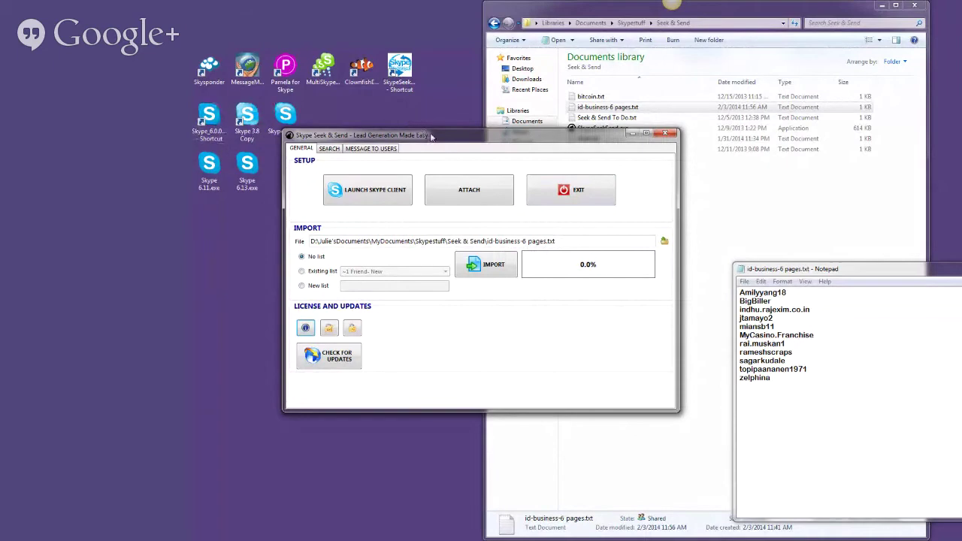
pyautogui.moveTo(447, 145); pyautogui.dragTo(502, 114)
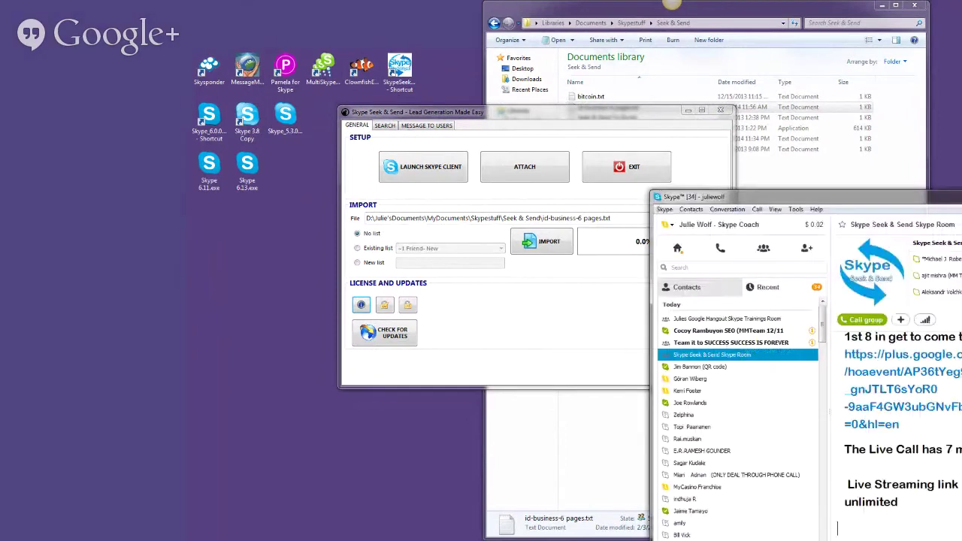
pyautogui.moveTo(961, 200); pyautogui.dragTo(657, 108)
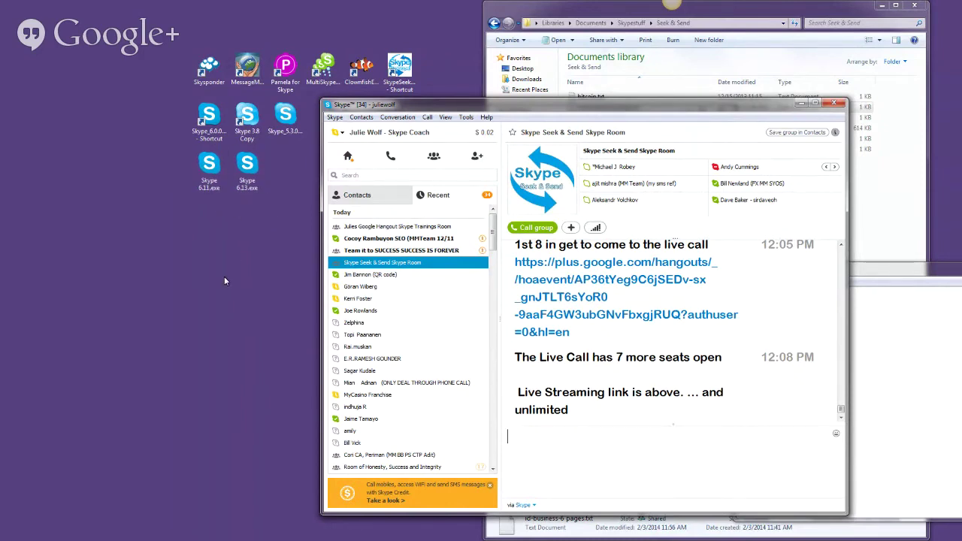
# Step: Examine SkypeSeekSend.exe's permission in Skype's API access control, revisit the advanced settings, and close the options without saving
pyautogui.click(466, 118)
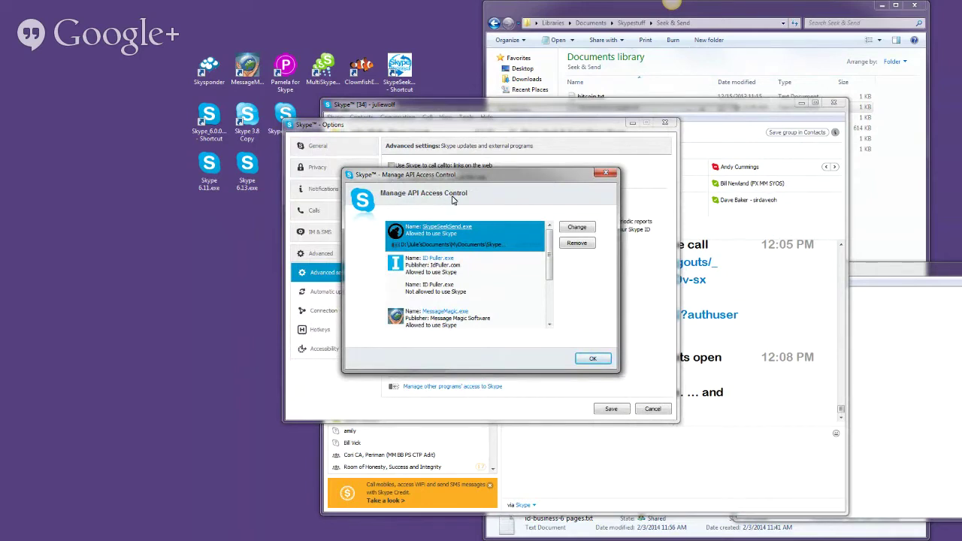
pyautogui.click(592, 360)
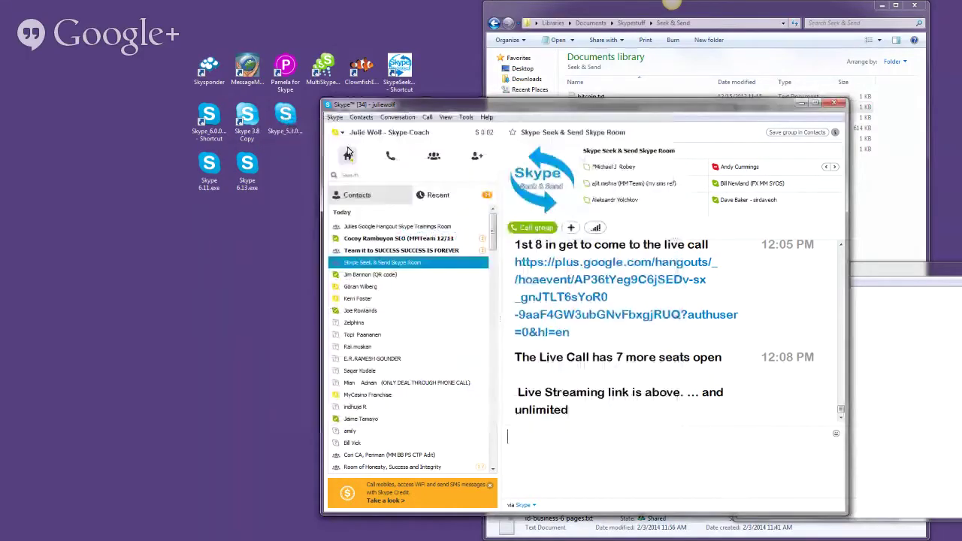
pyautogui.click(470, 119)
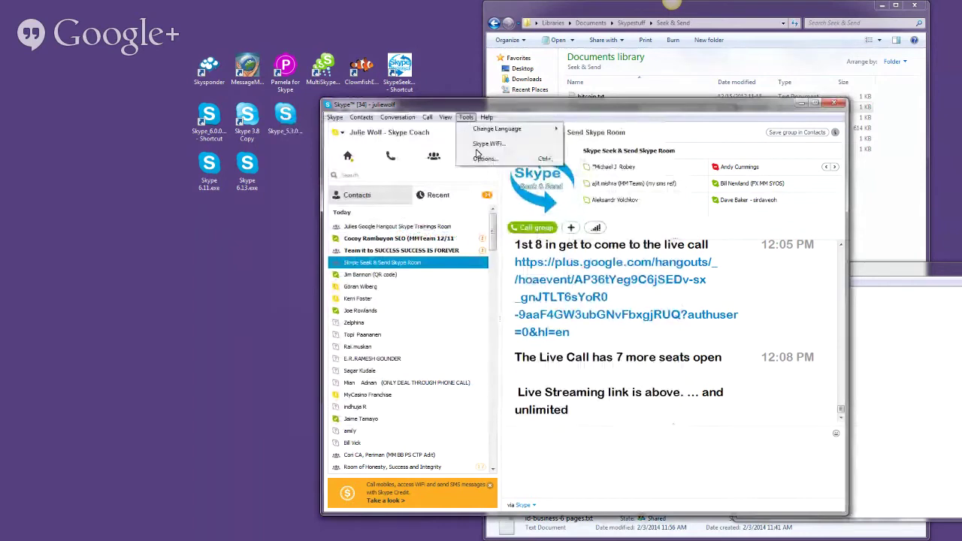
pyautogui.click(481, 158)
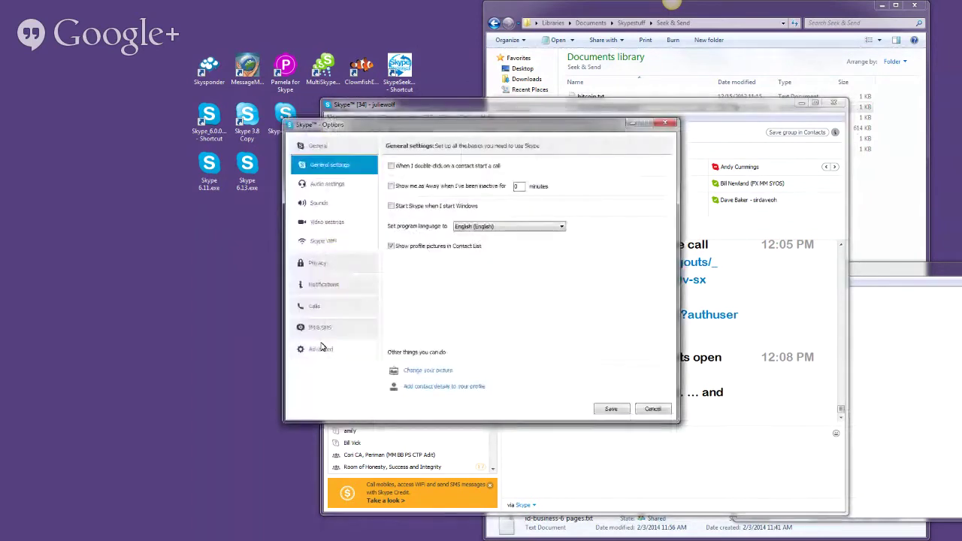
pyautogui.click(664, 122)
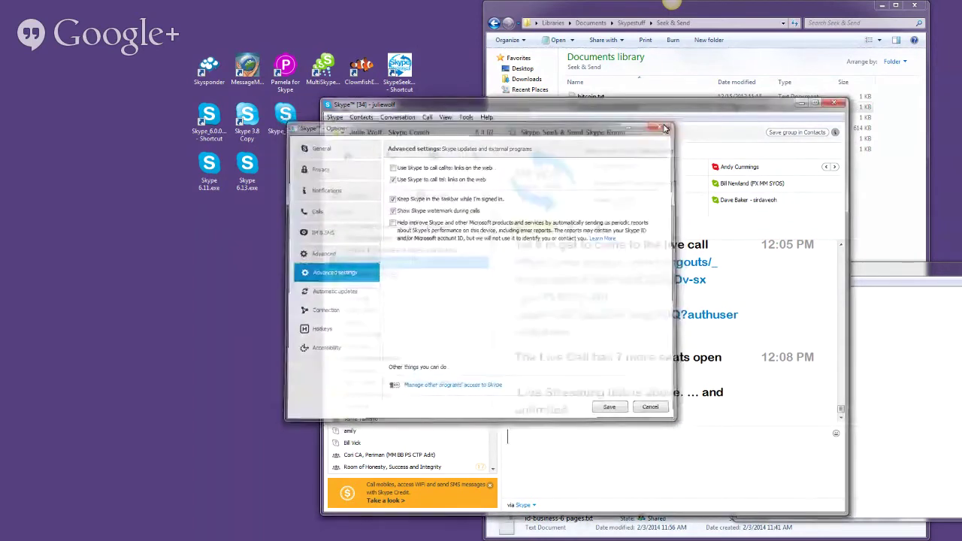
# Step: Open the About Skype information to check the installed version
pyautogui.click(486, 118)
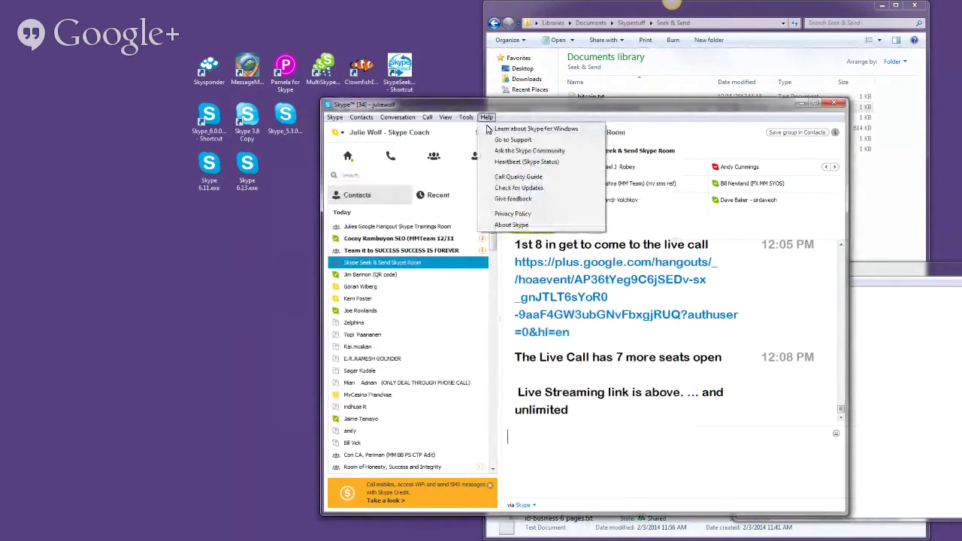
pyautogui.click(502, 225)
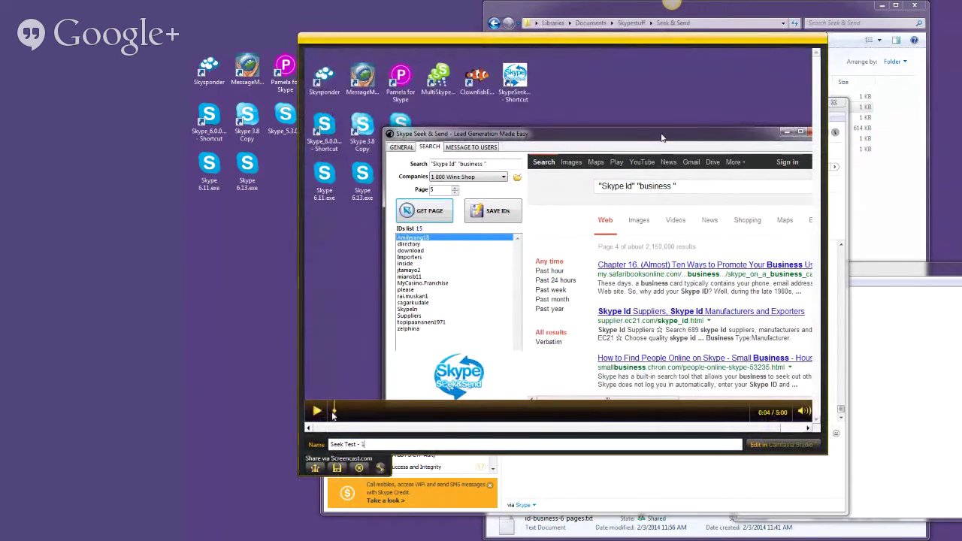
# Step: Rewind the Seek Test - 1 recording, play it to the end, and move the player off the shared screen
pyautogui.click(332, 415)
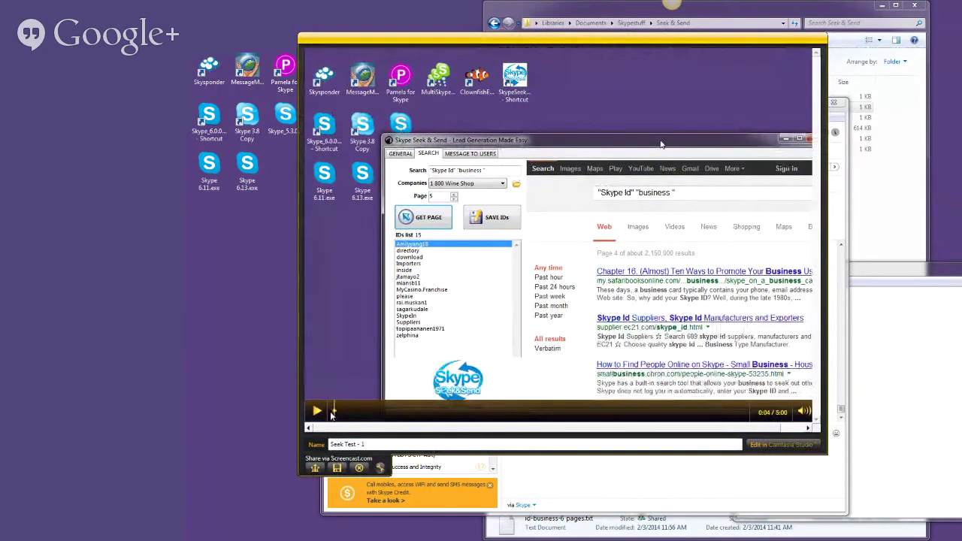
pyautogui.moveTo(331, 415); pyautogui.dragTo(327, 417)
pyautogui.click(316, 411)
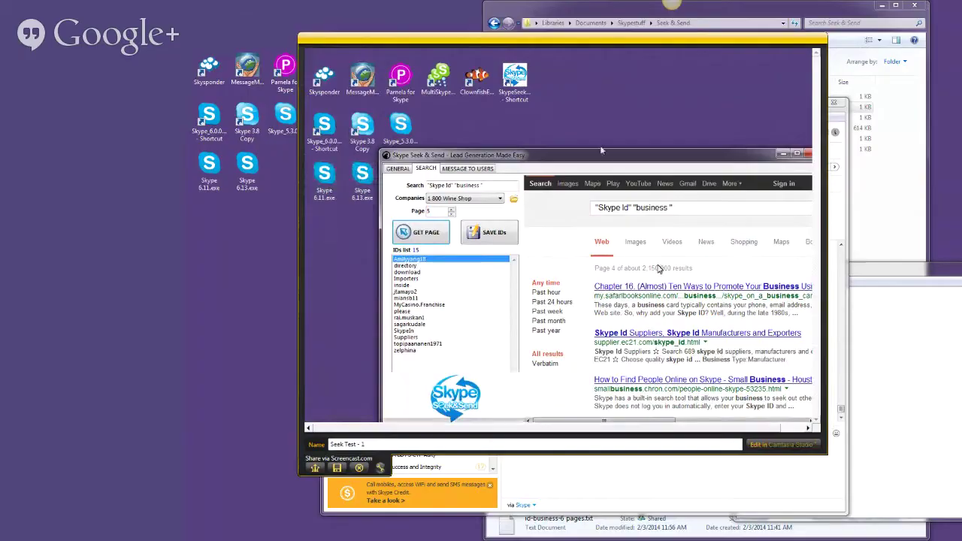
pyautogui.moveTo(685, 102)
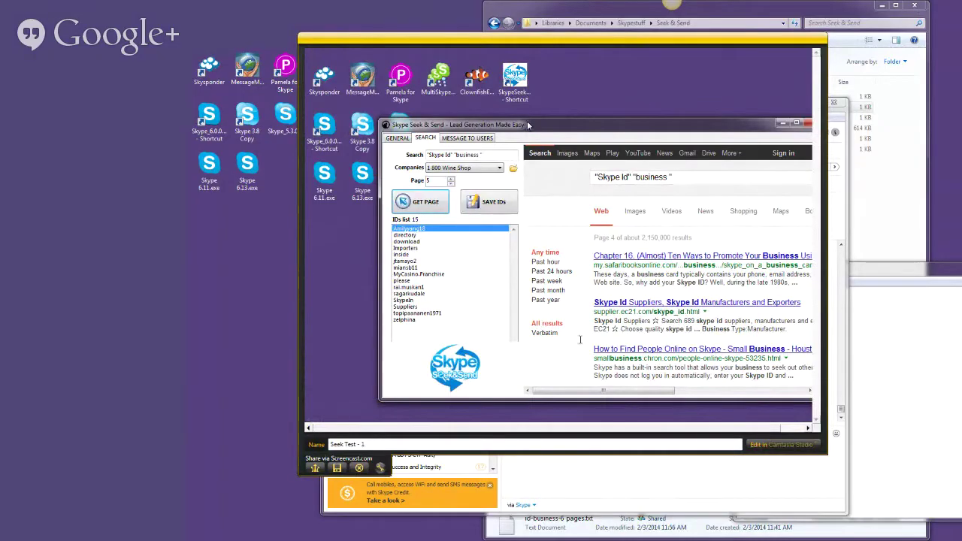
pyautogui.moveTo(686, 118)
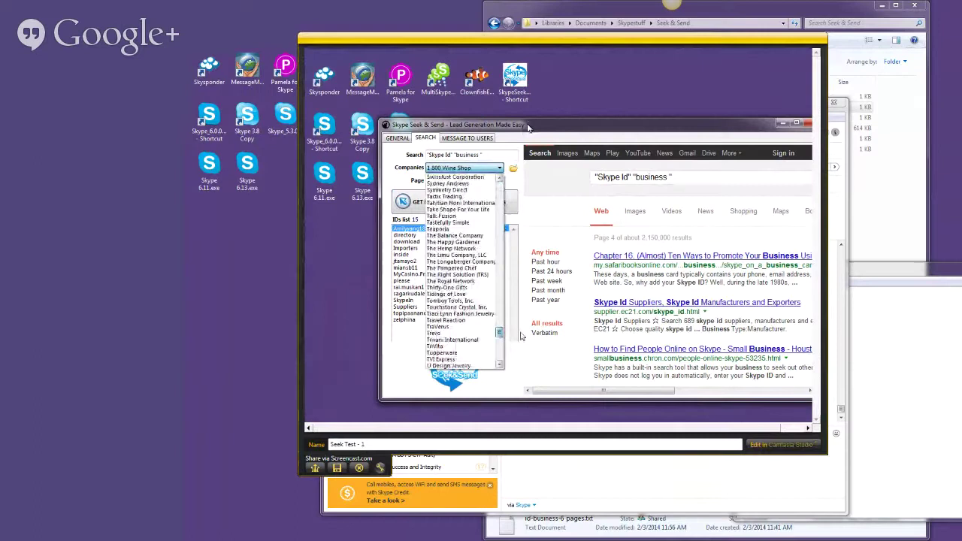
pyautogui.moveTo(492, 436)
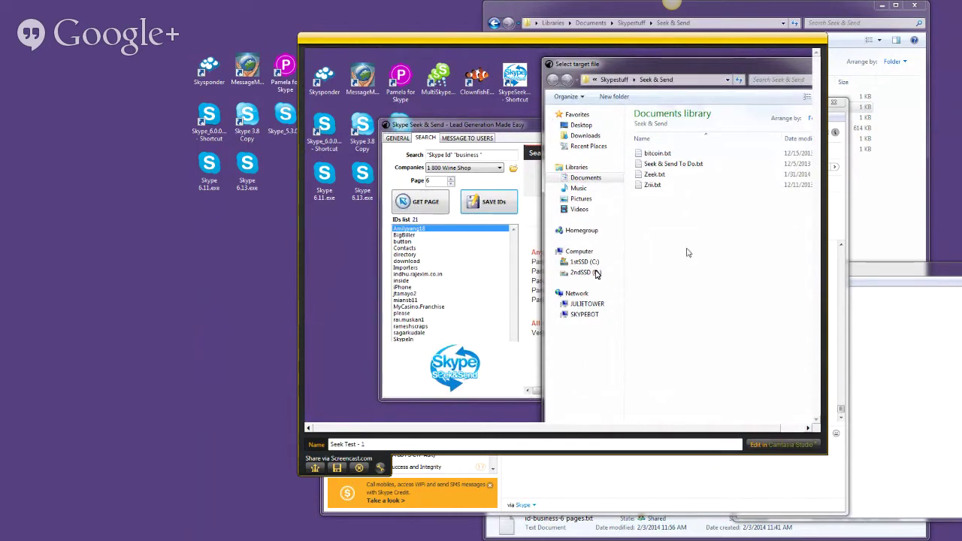
pyautogui.moveTo(597, 275)
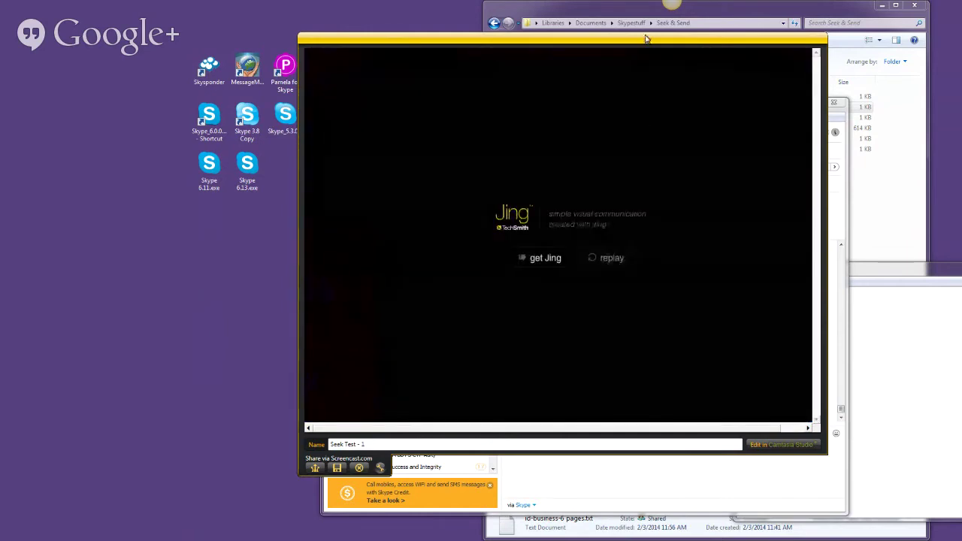
pyautogui.moveTo(647, 42); pyautogui.dragTo(960, 278)
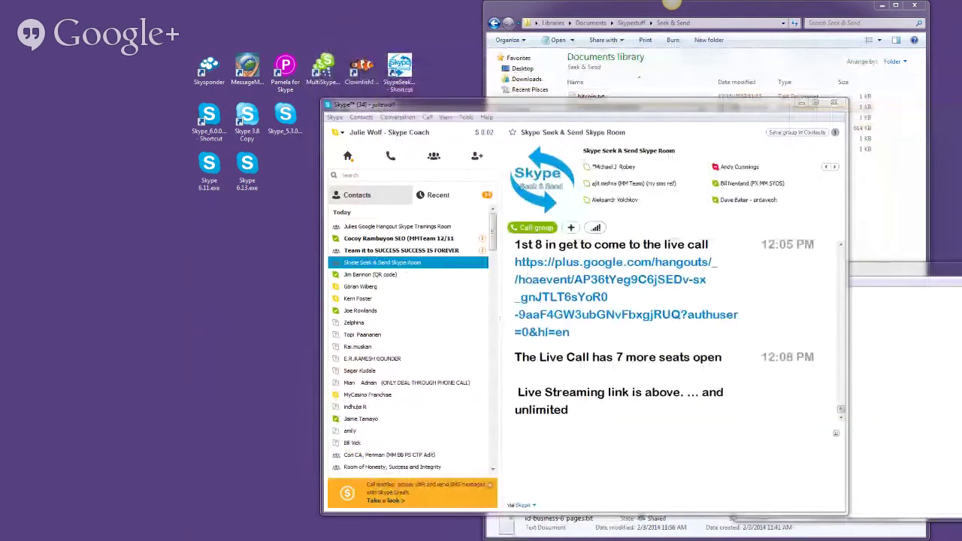
# Step: Bring the Seek Text 6.13 - 2 recording into view, play it, and pause at the invitations-sent message
pyautogui.moveTo(961, 270); pyautogui.dragTo(793, 83)
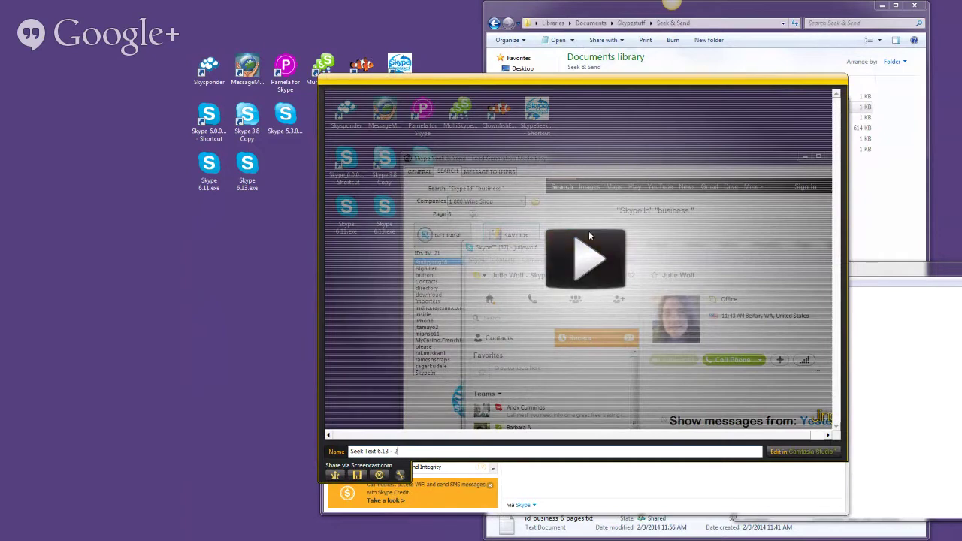
pyautogui.click(591, 265)
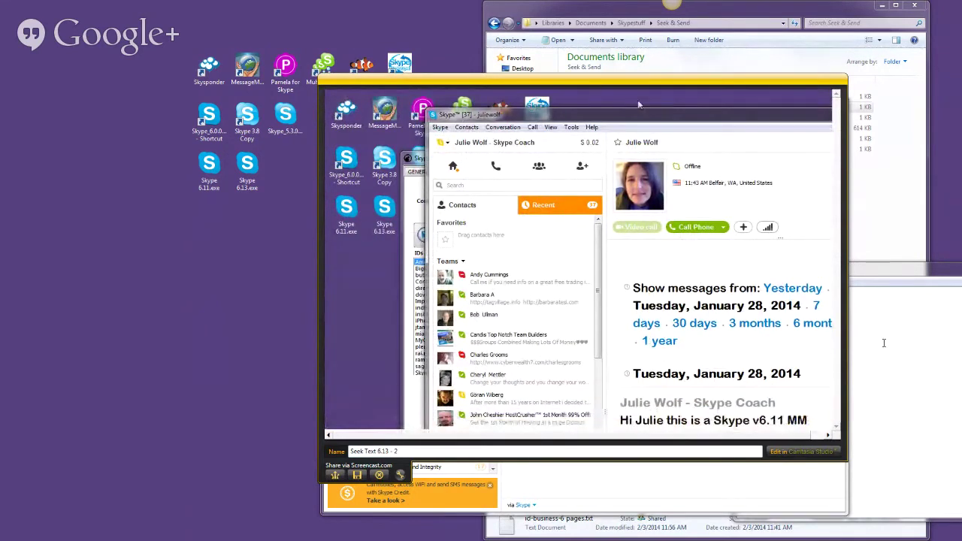
pyautogui.click(740, 146)
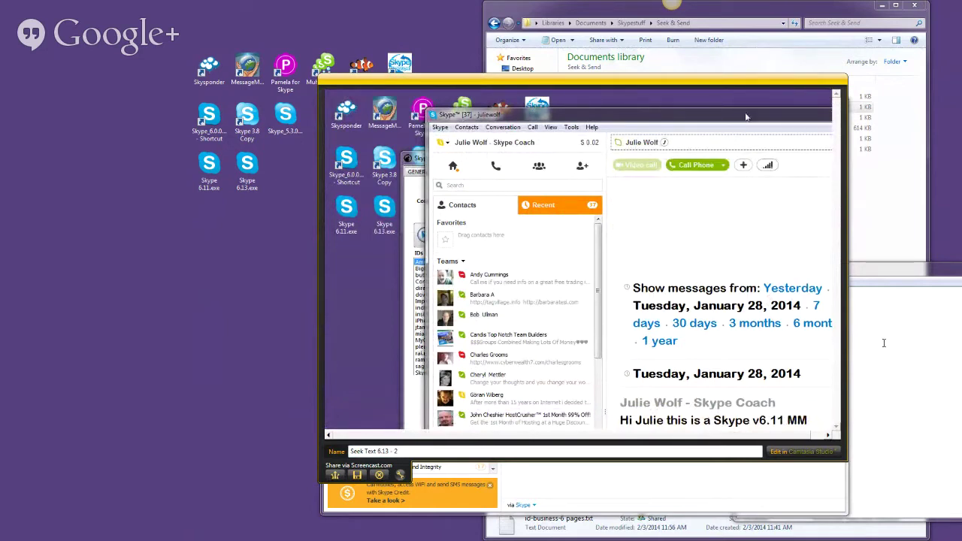
pyautogui.moveTo(746, 117); pyautogui.dragTo(661, 136)
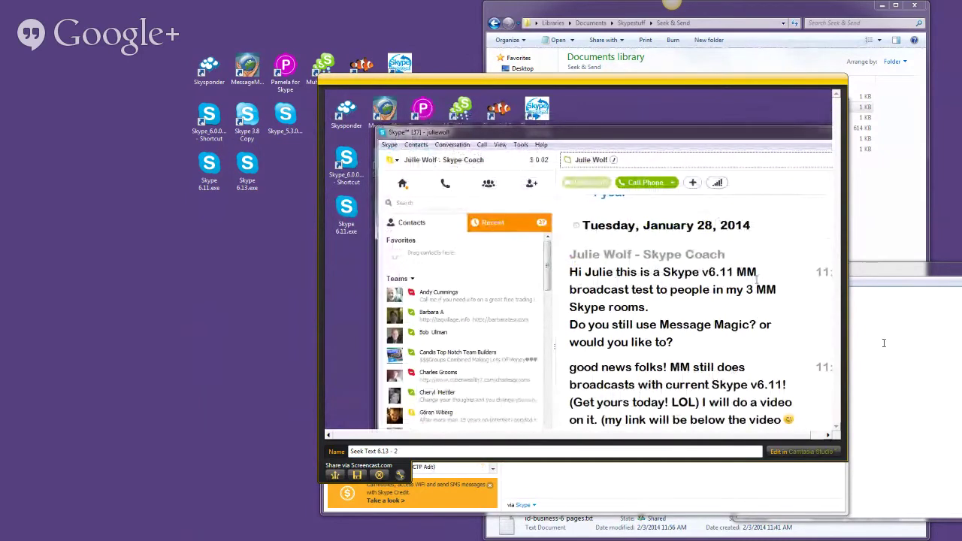
pyautogui.moveTo(756, 275); pyautogui.dragTo(733, 274)
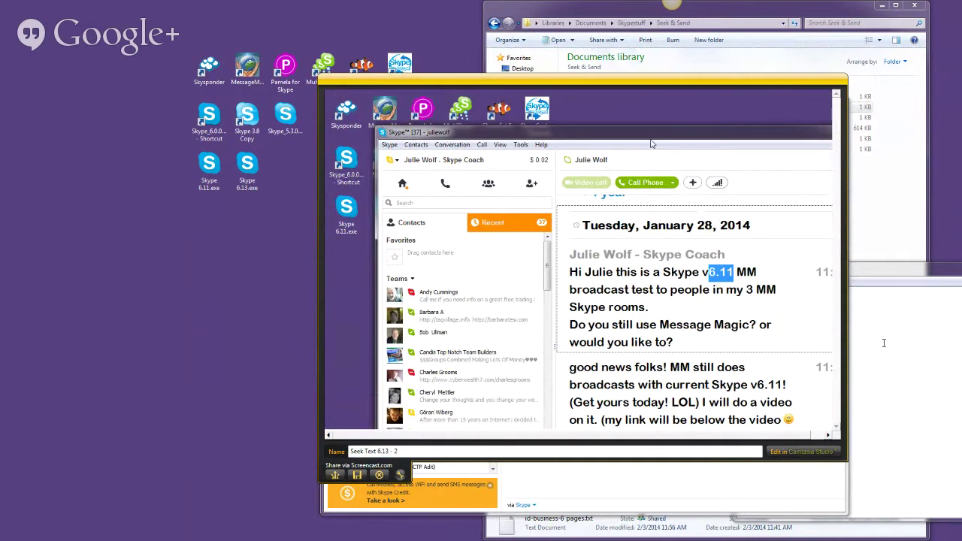
pyautogui.moveTo(647, 138); pyautogui.dragTo(651, 138)
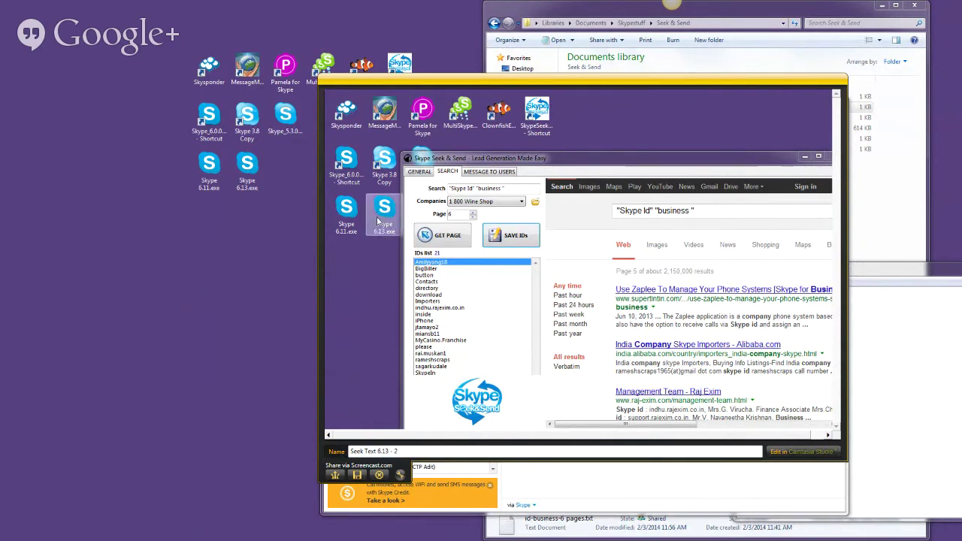
pyautogui.moveTo(346, 325)
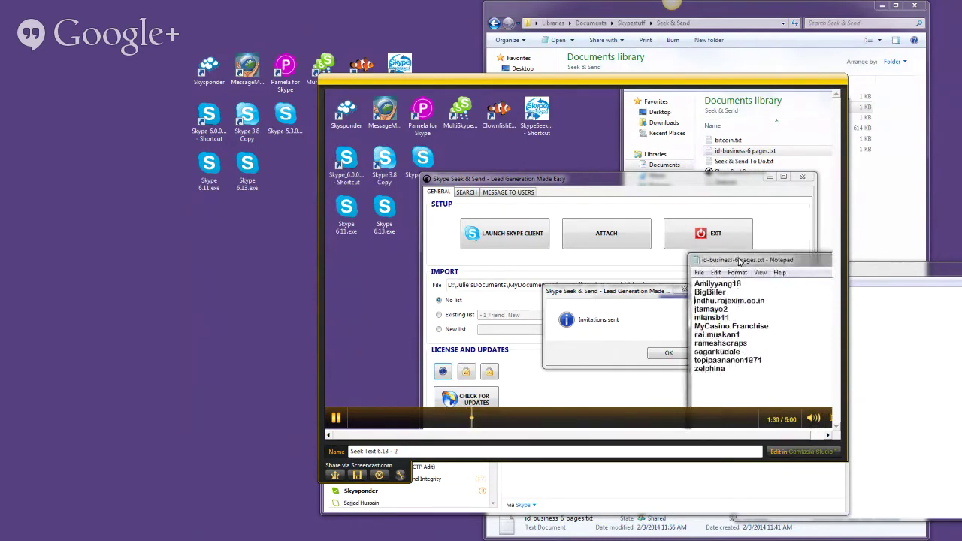
pyautogui.click(336, 419)
# Step: Show the saved Skype ID list in id-business-6 pages.txt over the paused recording and move it out of view
pyautogui.hotkey('alt', 'Tab')
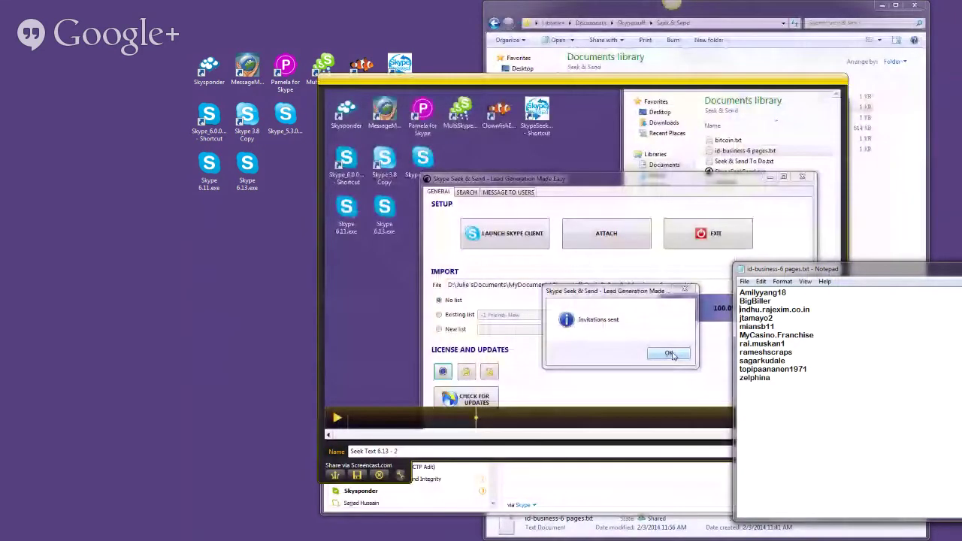
pyautogui.moveTo(856, 272); pyautogui.dragTo(831, 219)
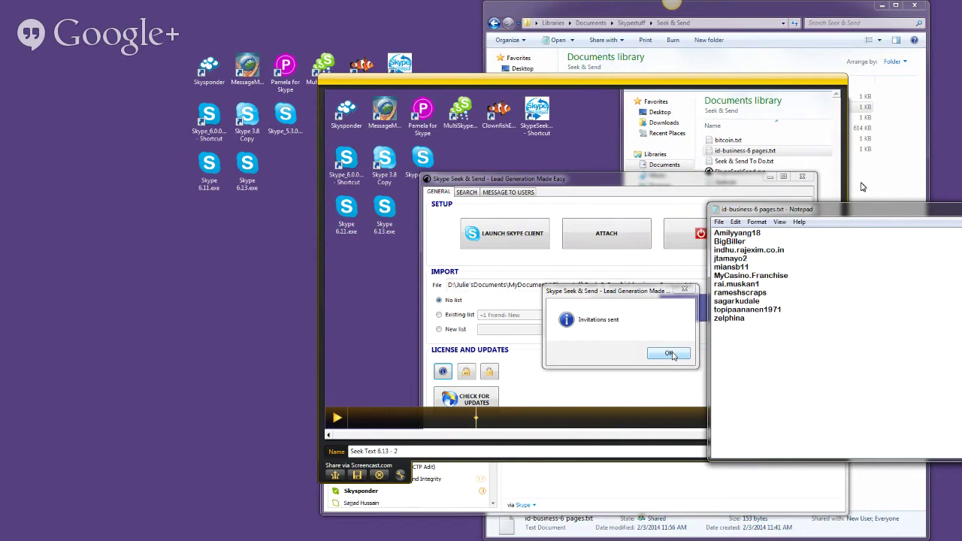
pyautogui.moveTo(808, 210); pyautogui.dragTo(960, 227)
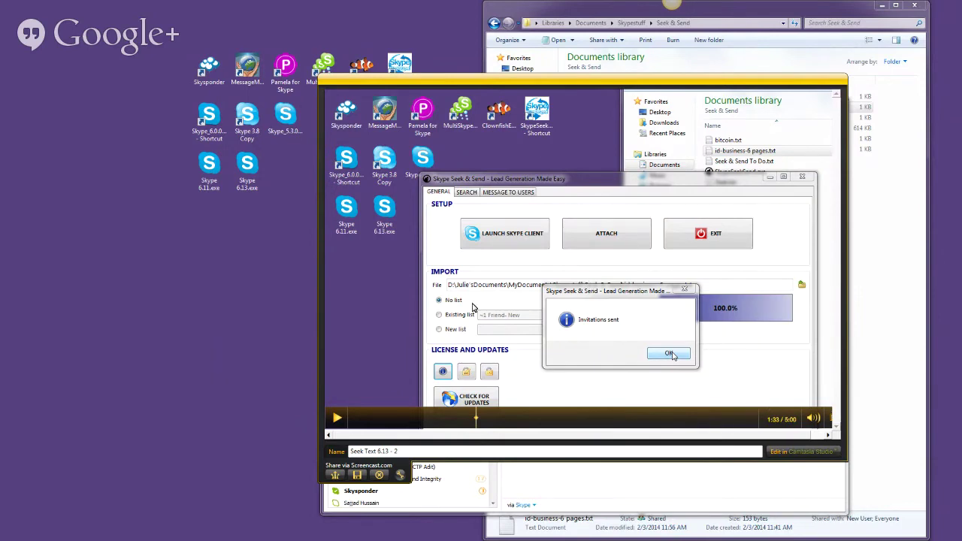
# Step: Resume the Seek Text 6.13 - 2 recording, watch the contact-request replies to the end, and move the player off the shared screen
pyautogui.click(337, 418)
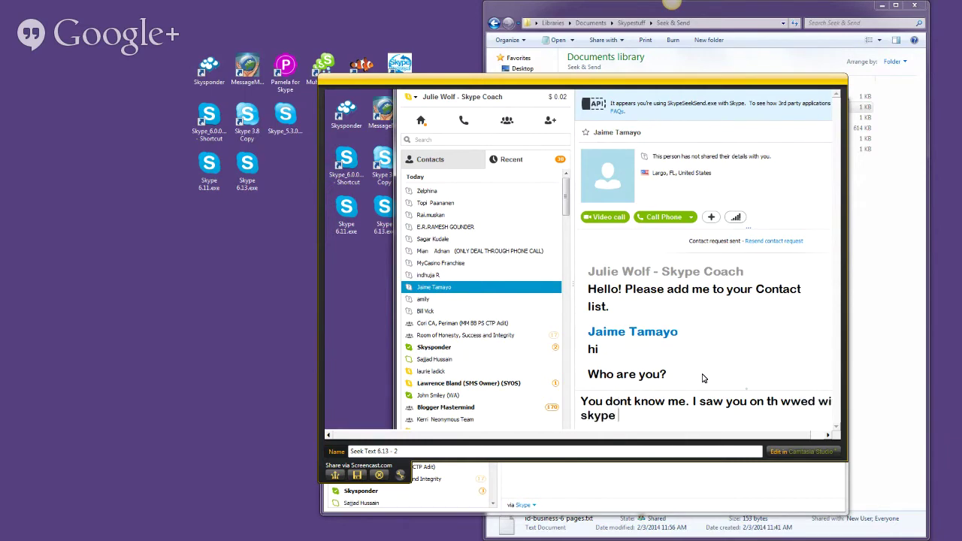
pyautogui.moveTo(797, 408)
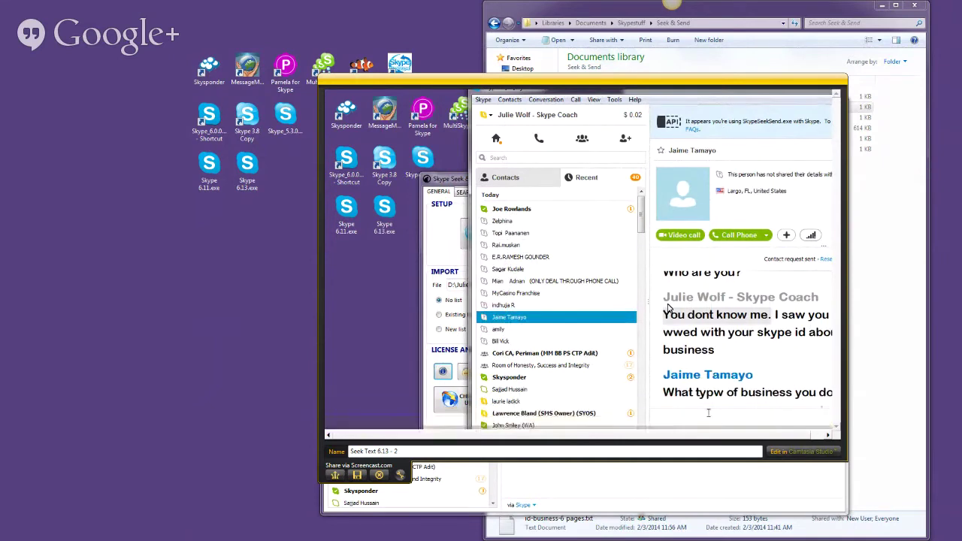
pyautogui.moveTo(693, 259)
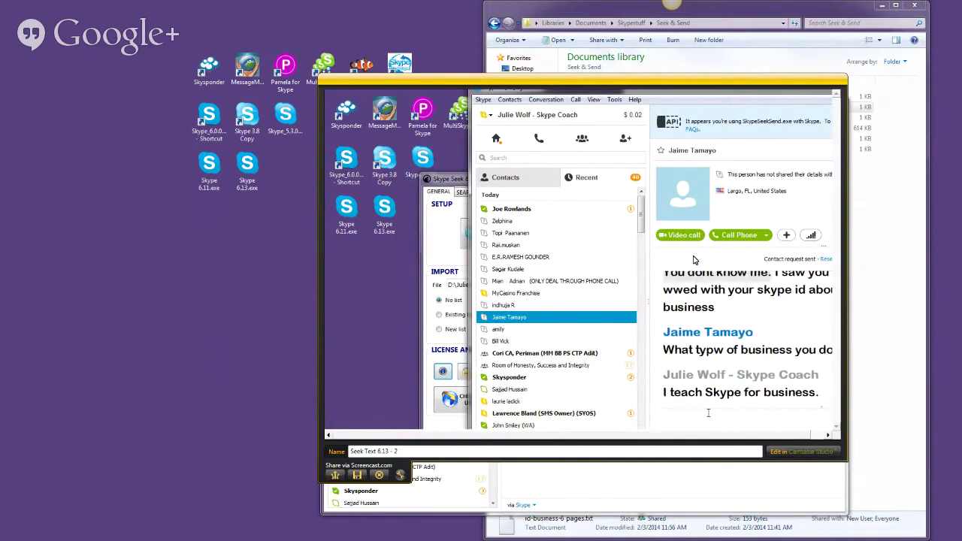
pyautogui.moveTo(584, 224)
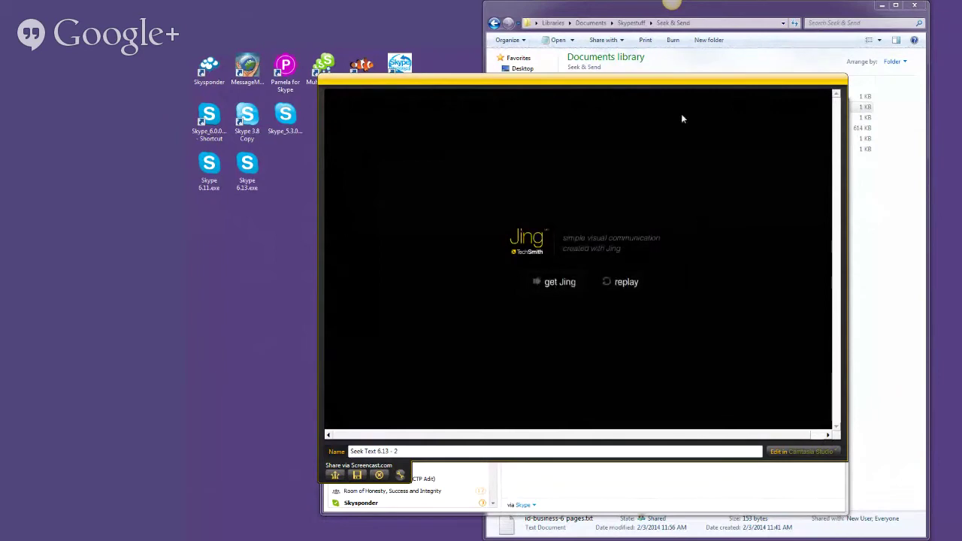
pyautogui.moveTo(657, 81); pyautogui.dragTo(961, 235)
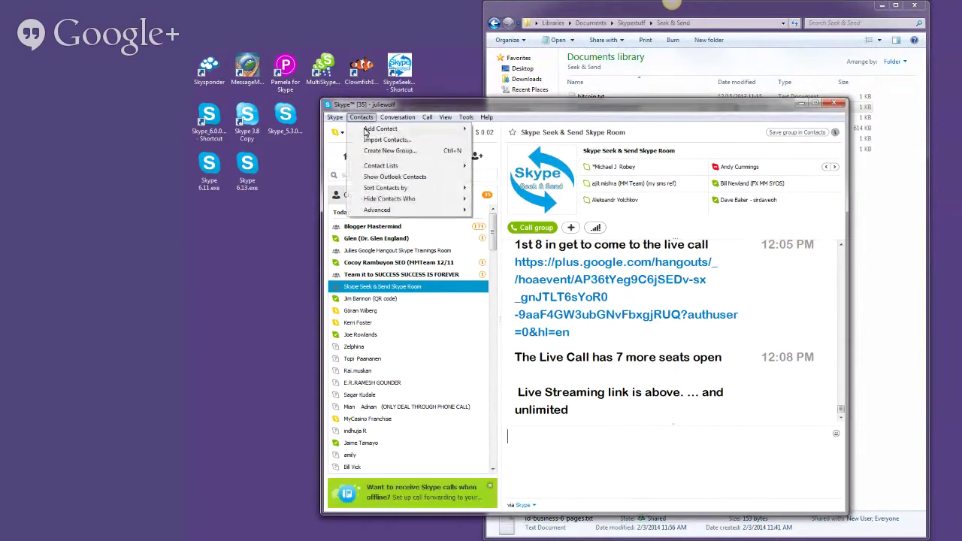
# Step: Open the API access control list of programs allowed to use Skype from the advanced settings in Skype's options
pyautogui.moveTo(372, 171)
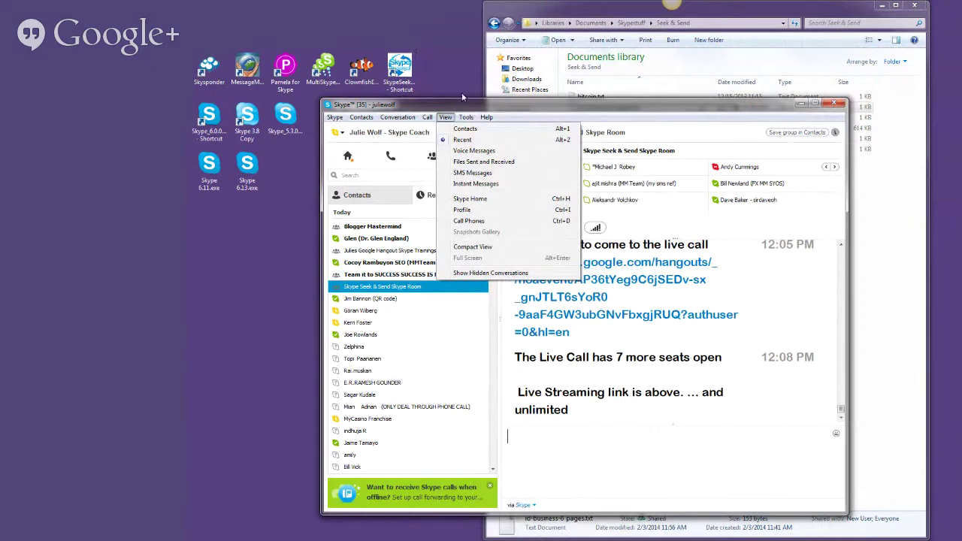
pyautogui.moveTo(466, 117)
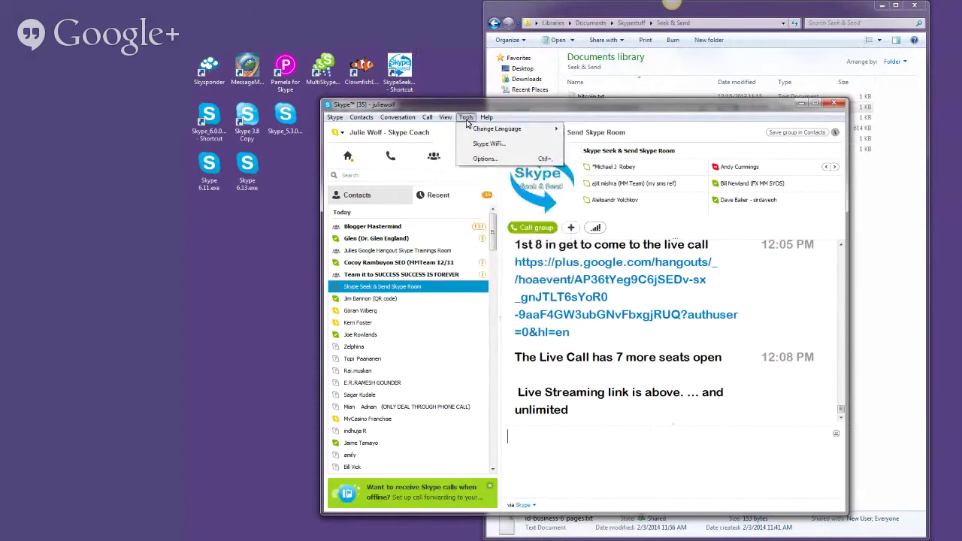
pyautogui.click(480, 158)
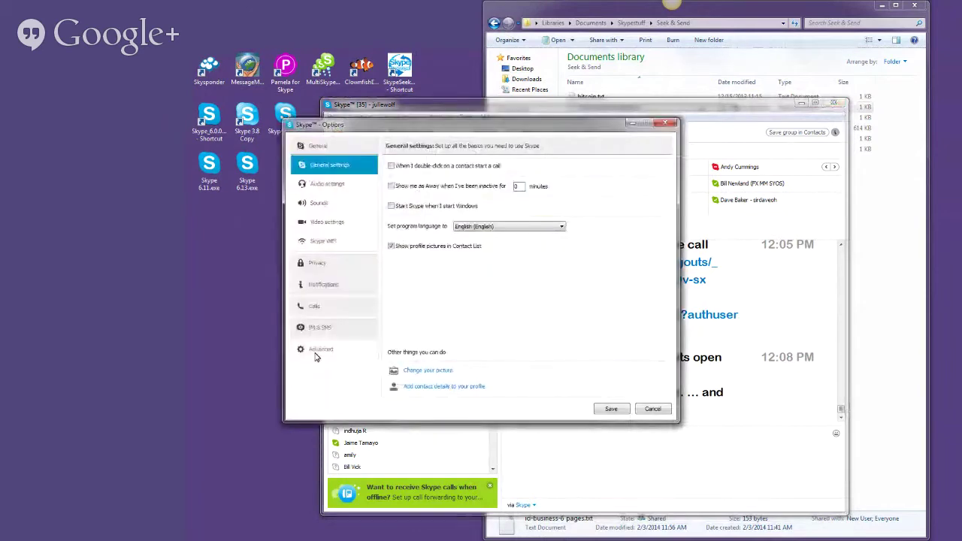
pyautogui.click(317, 352)
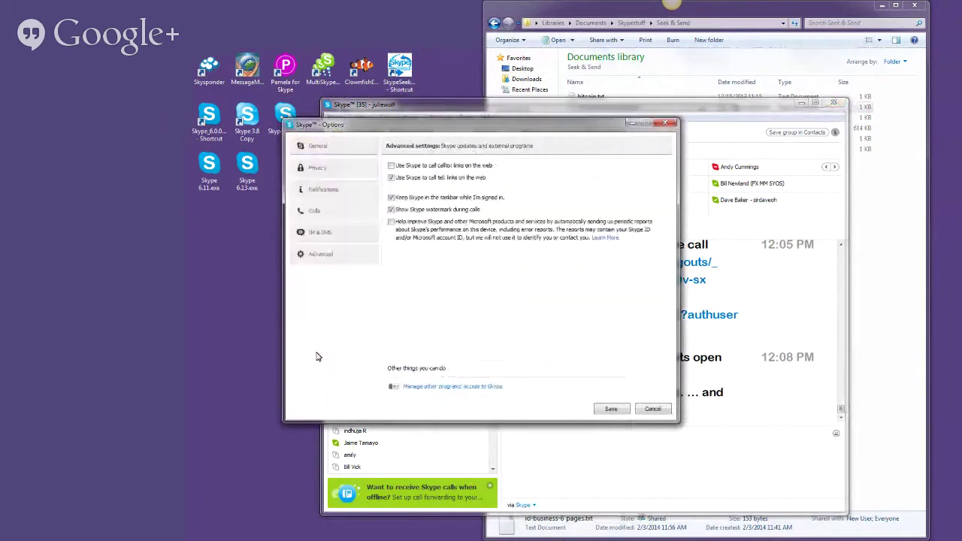
pyautogui.click(441, 386)
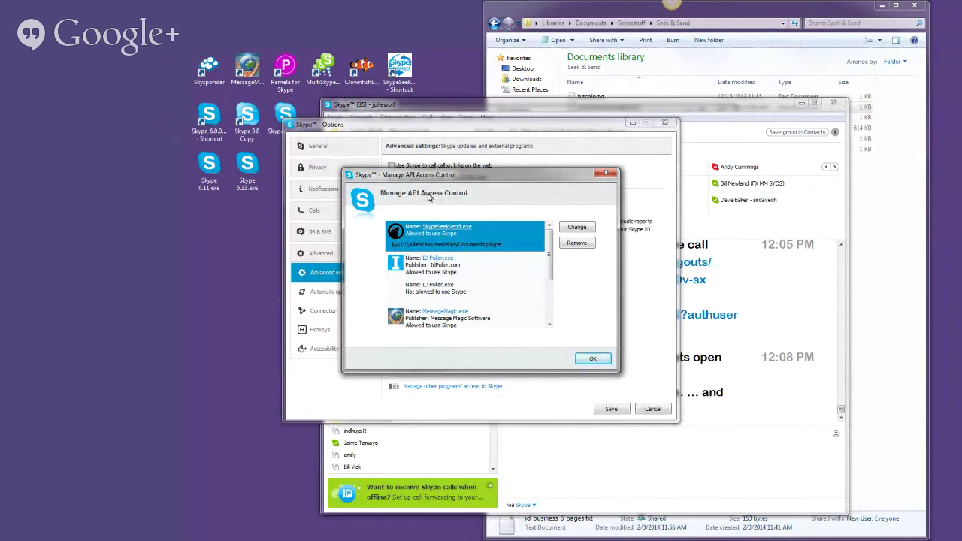
# Step: Close the API access control list and minimize the Skype Options and main windows to uncover Skype Seek & Send
pyautogui.click(606, 175)
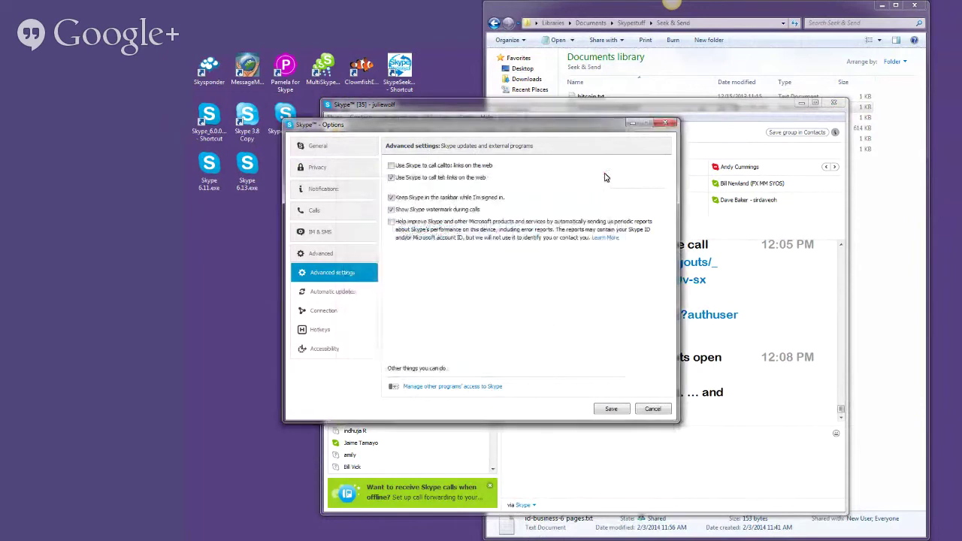
pyautogui.click(631, 126)
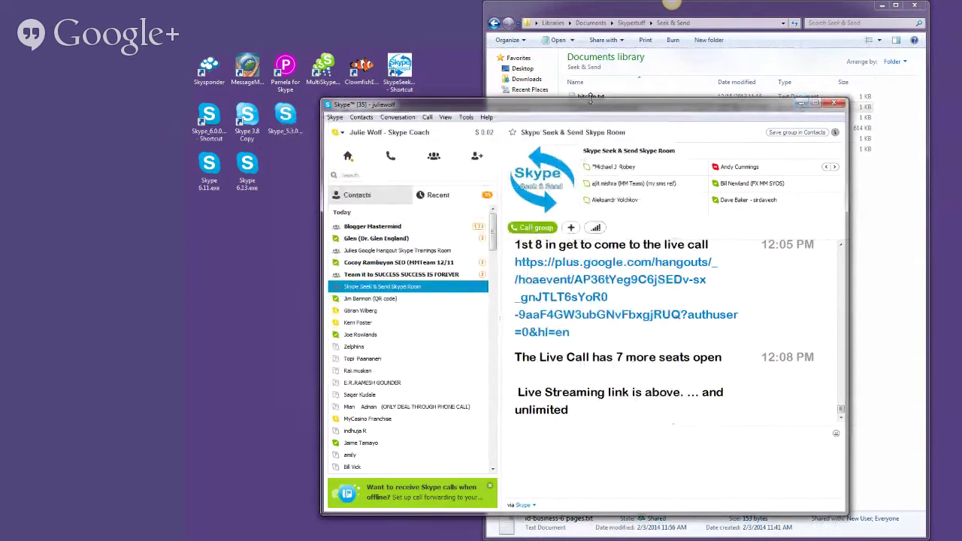
pyautogui.click(801, 105)
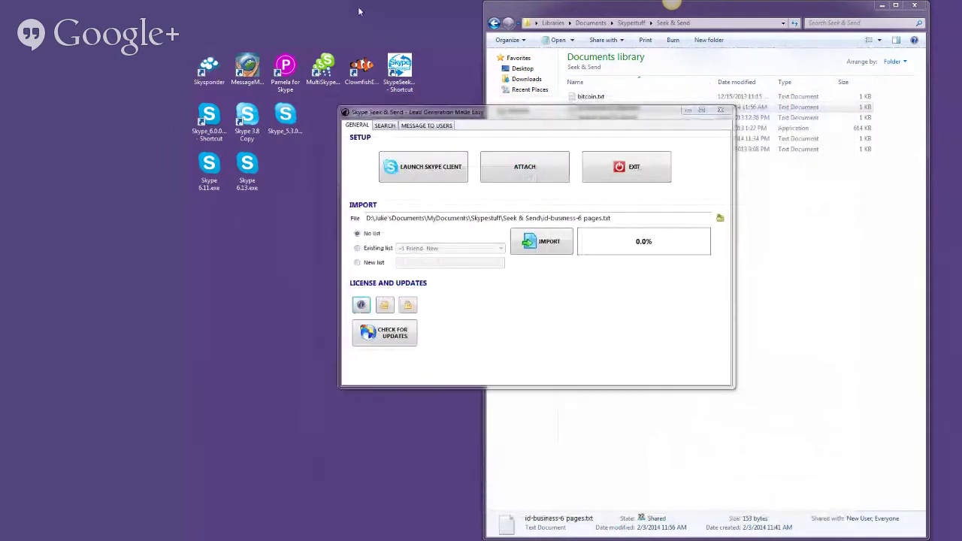
pyautogui.rightClick(368, 80)
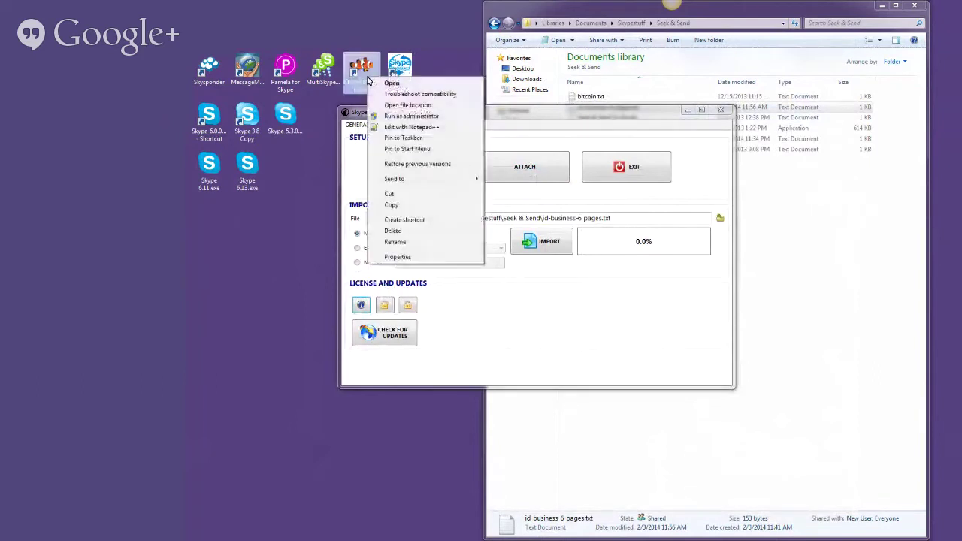
pyautogui.press('Escape')
pyautogui.click(377, 26)
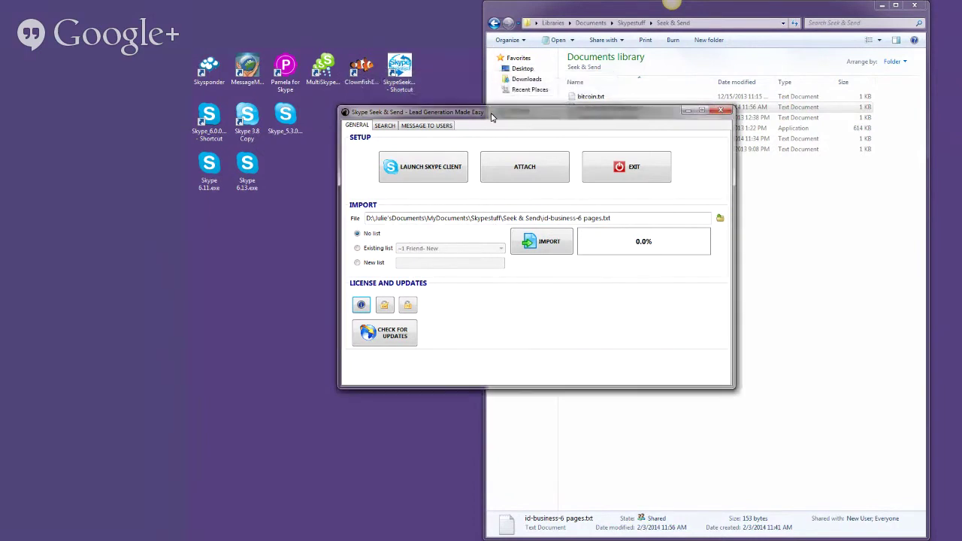
pyautogui.moveTo(493, 116)
pyautogui.mouseDown()
pyautogui.moveTo(460, 145)
pyautogui.moveTo(489, 113)
pyautogui.mouseUp()
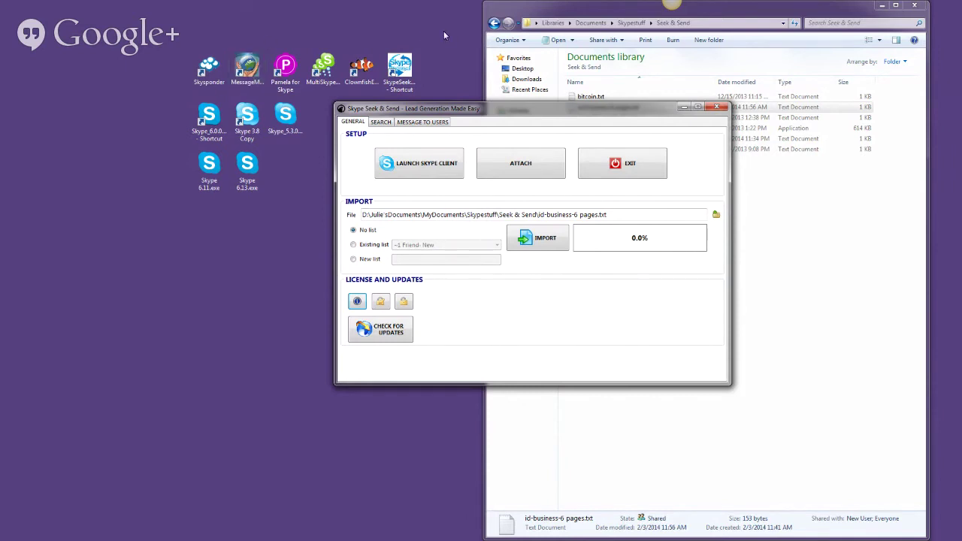
# Step: Look through the Search and Message to Users pages of Skype Seek & Send and return to the General page
pyautogui.click(381, 122)
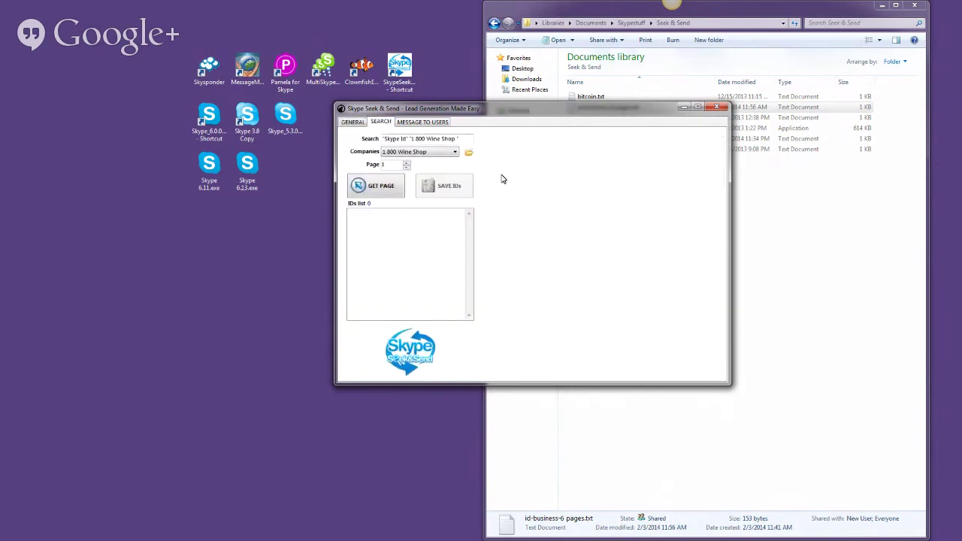
pyautogui.click(423, 121)
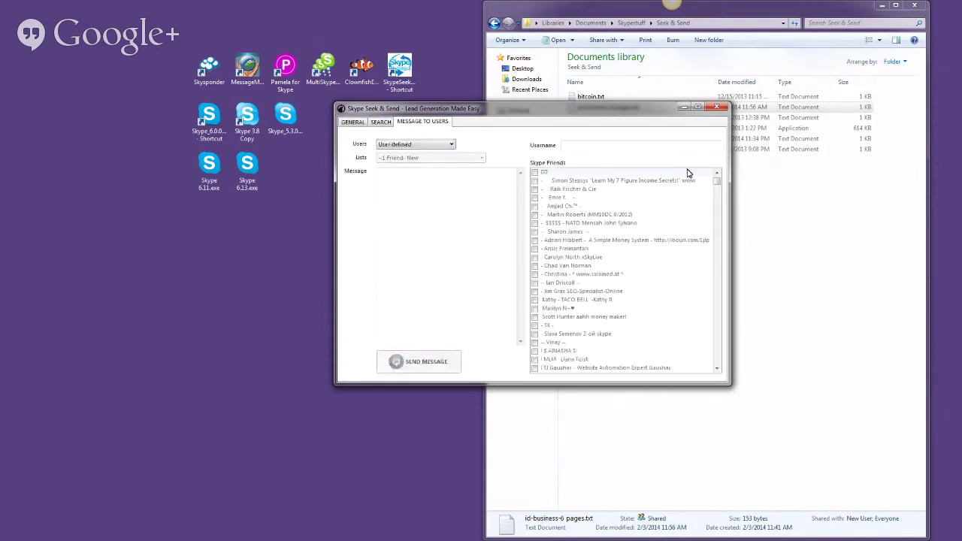
pyautogui.click(381, 121)
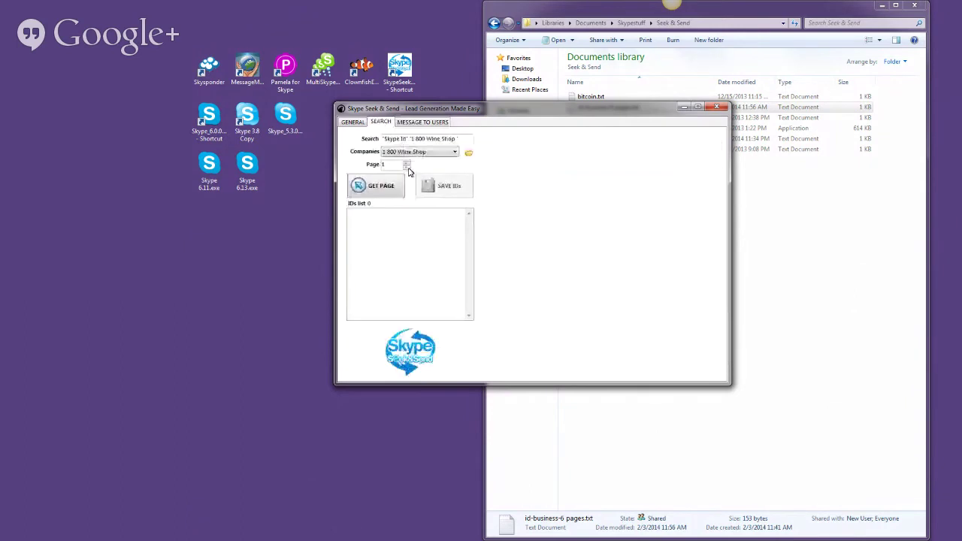
pyautogui.click(353, 122)
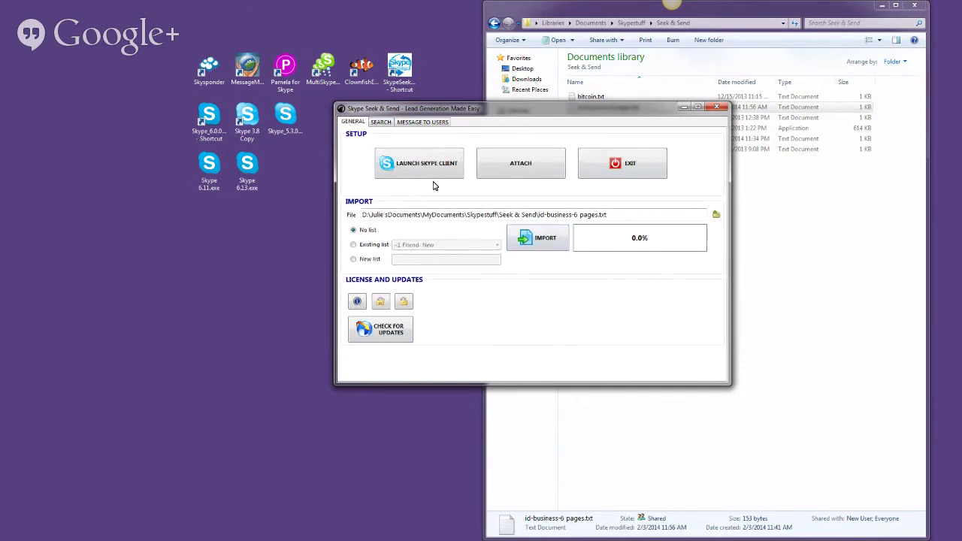
# Step: Set the message recipients to By list on the Message to Users page and view the available contact lists
pyautogui.click(421, 122)
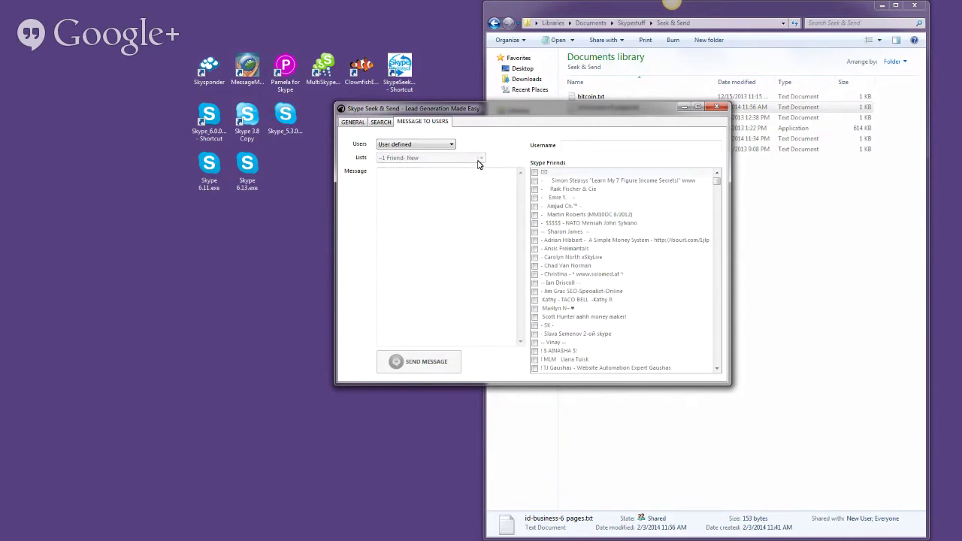
pyautogui.click(452, 145)
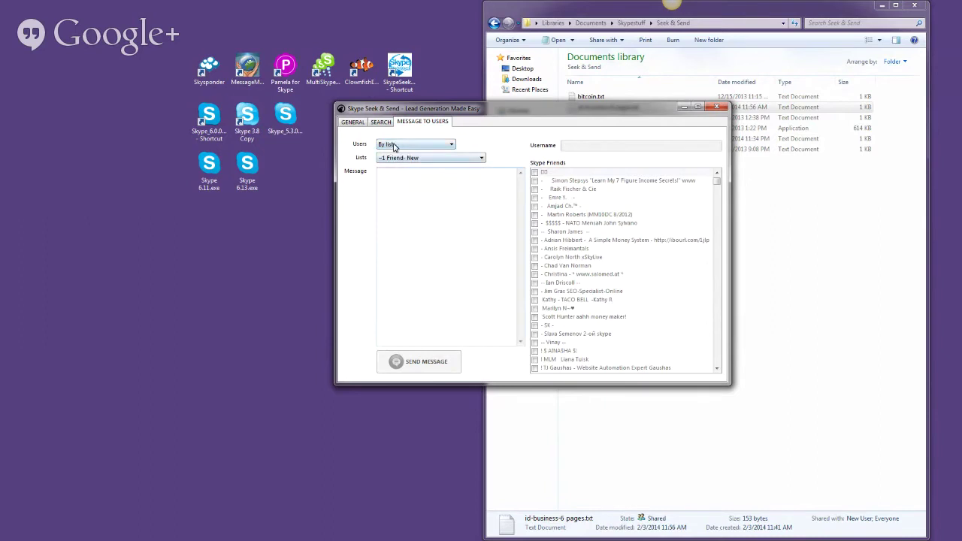
pyautogui.click(481, 158)
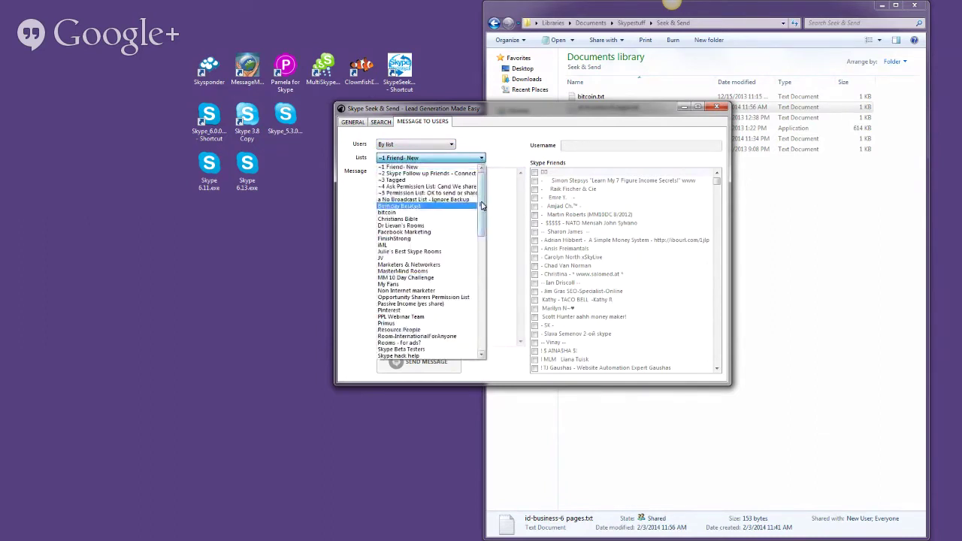
pyautogui.moveTo(483, 204)
pyautogui.mouseDown()
pyautogui.moveTo(490, 251)
pyautogui.moveTo(486, 196)
pyautogui.mouseUp()
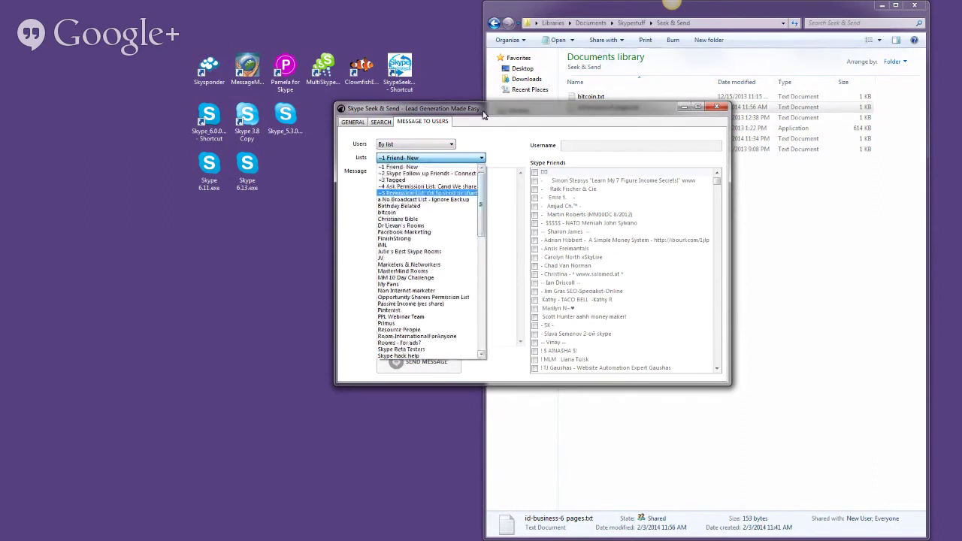
pyautogui.click(382, 127)
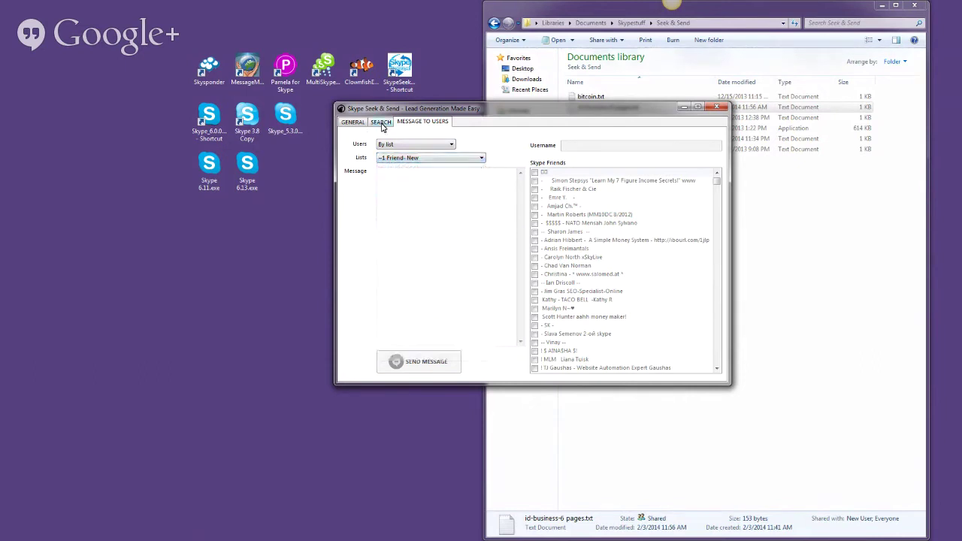
# Step: Show the Search page briefly, return to Message to Users, and view the selectable contact lists without changing the selection
pyautogui.click(381, 123)
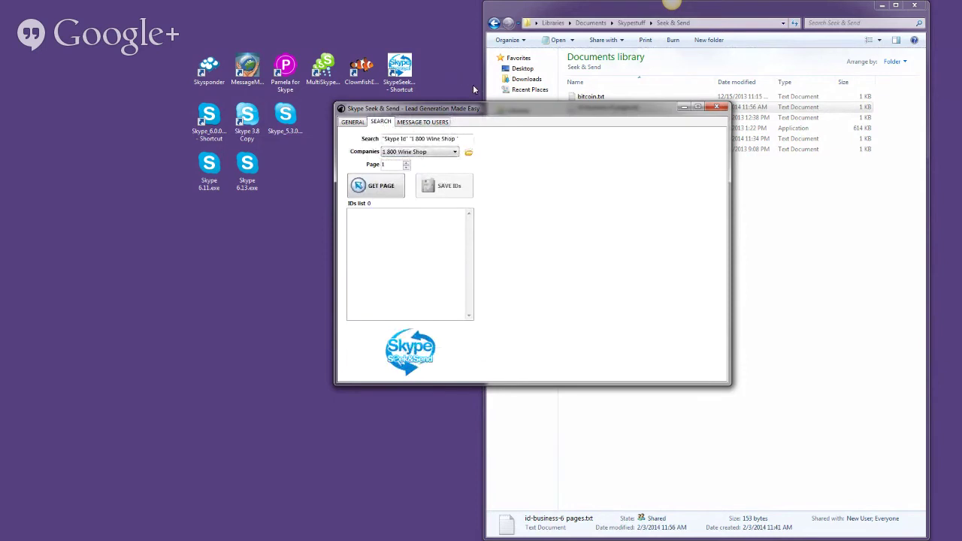
pyautogui.click(426, 124)
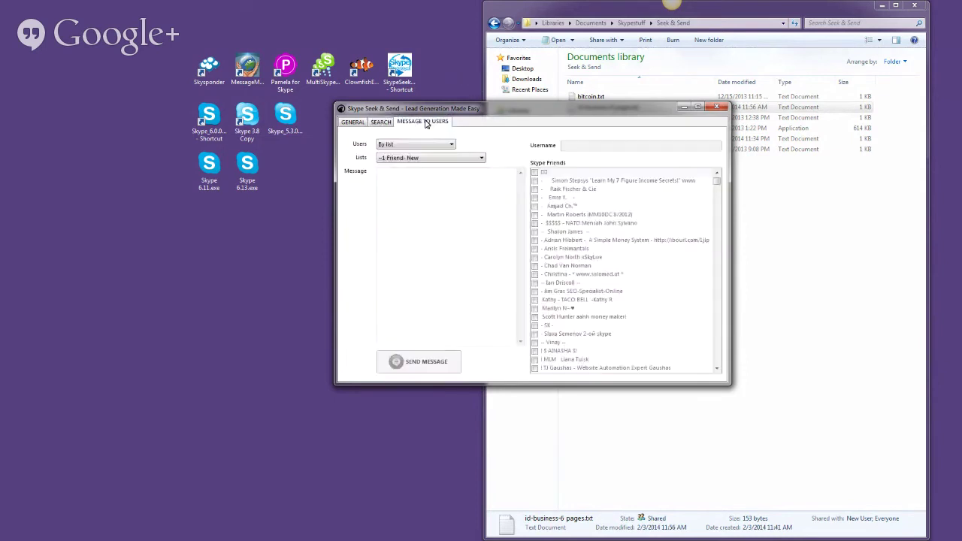
pyautogui.click(481, 159)
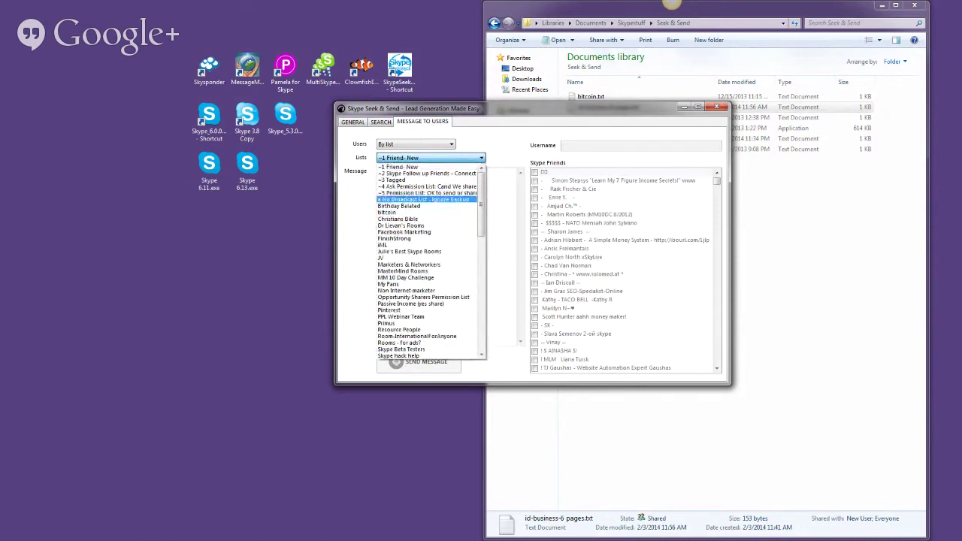
pyautogui.press('Escape')
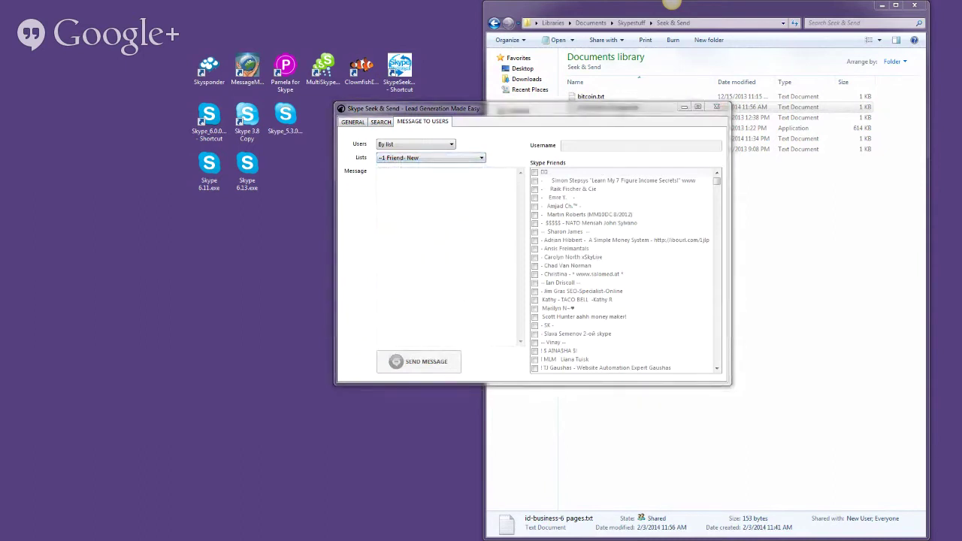
# Step: Switch to the main Skype window and show its own contact lists and the available conversation commands
pyautogui.hotkey('alt', 'Tab')
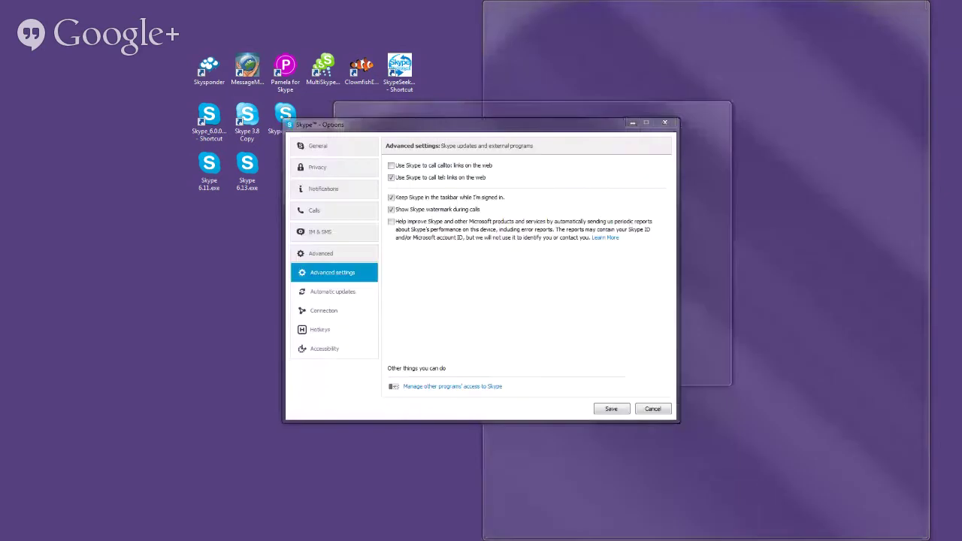
pyautogui.hotkey('alt', 'Tab')
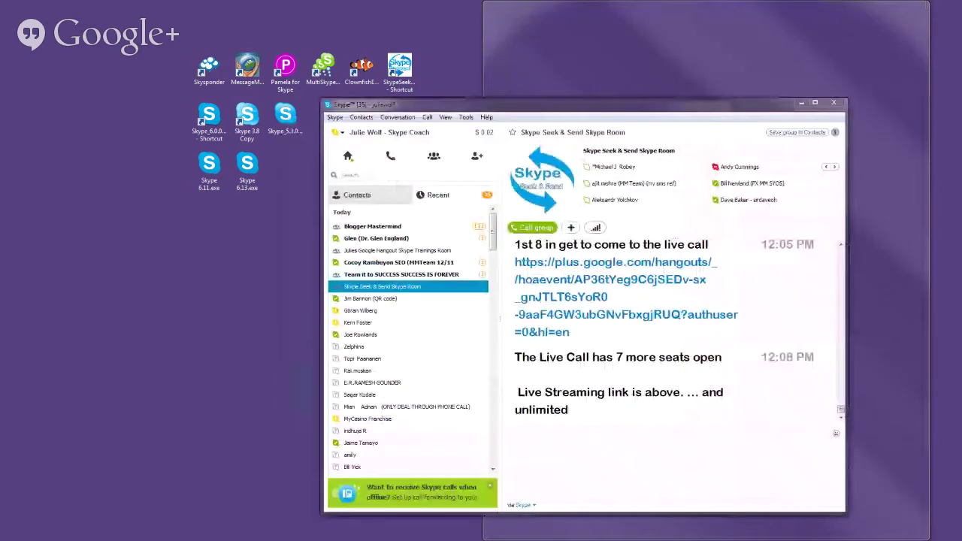
pyautogui.click(361, 117)
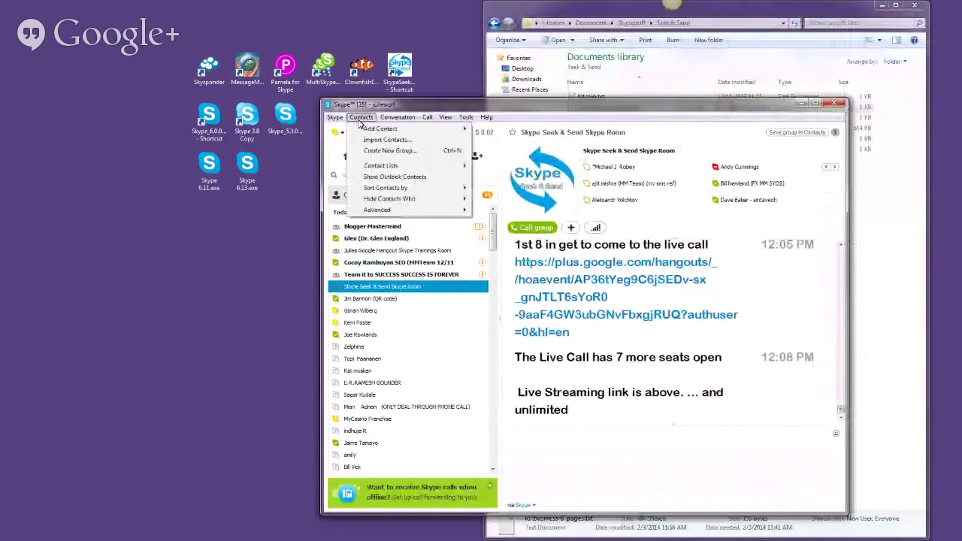
pyautogui.moveTo(371, 167)
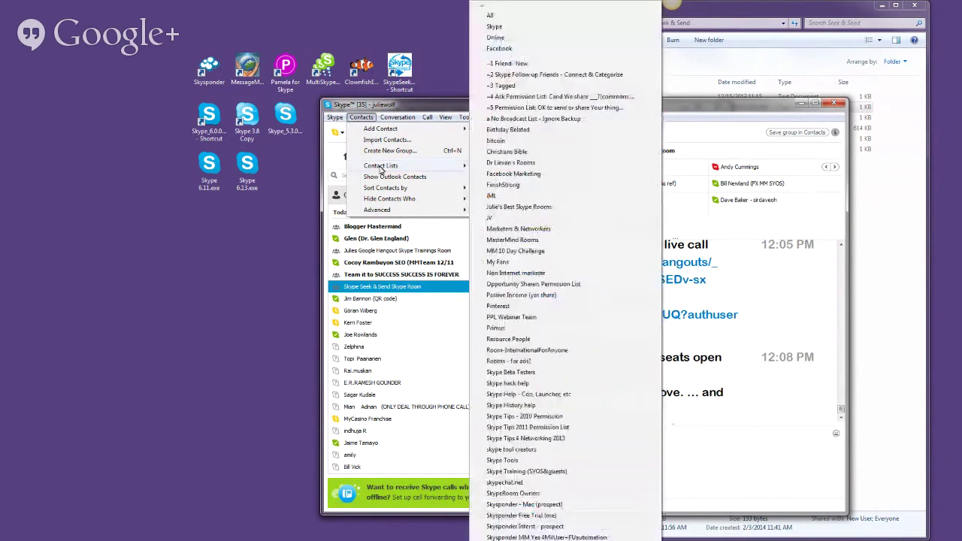
pyautogui.click(385, 118)
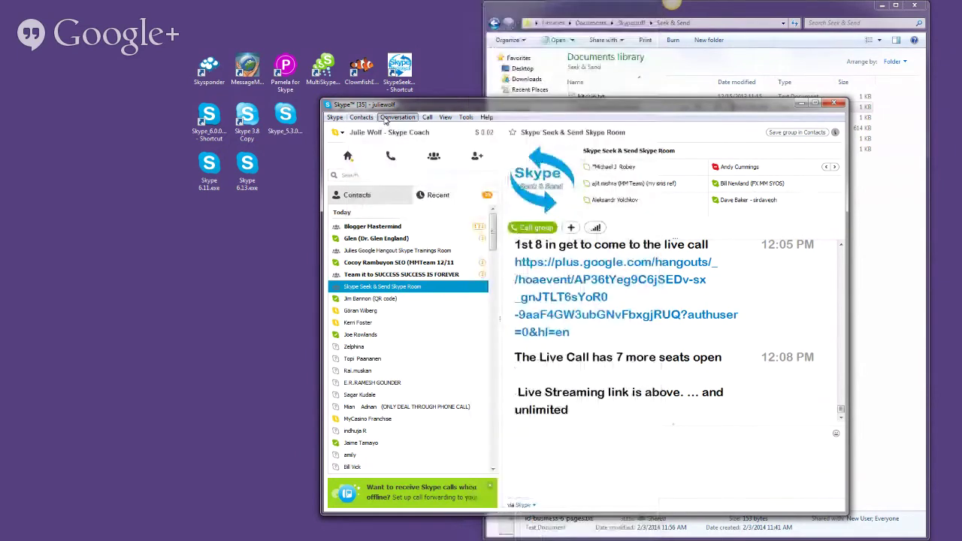
pyautogui.click(385, 118)
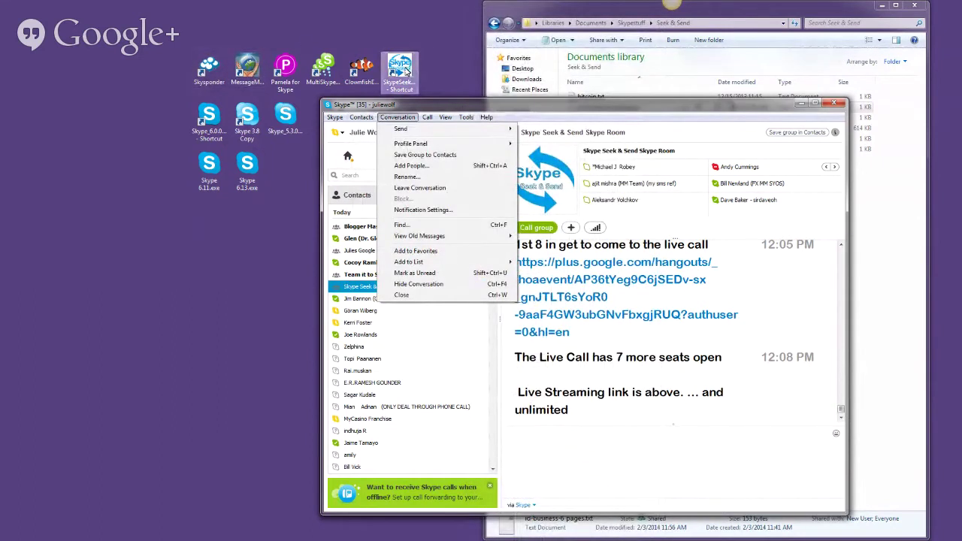
pyautogui.moveTo(466, 117)
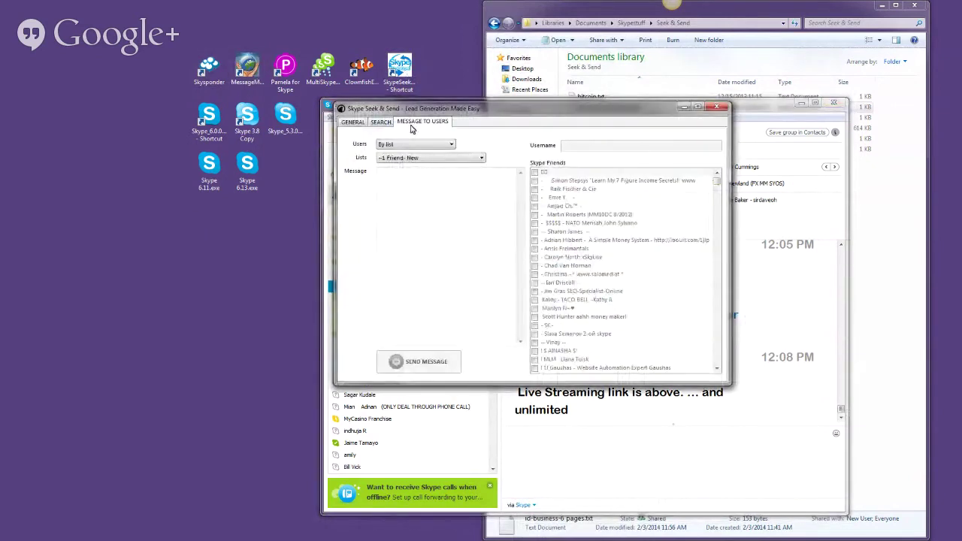
# Step: Show the matching Skype contact lists offered as message recipients in Skype Seek & Send
pyautogui.click(481, 159)
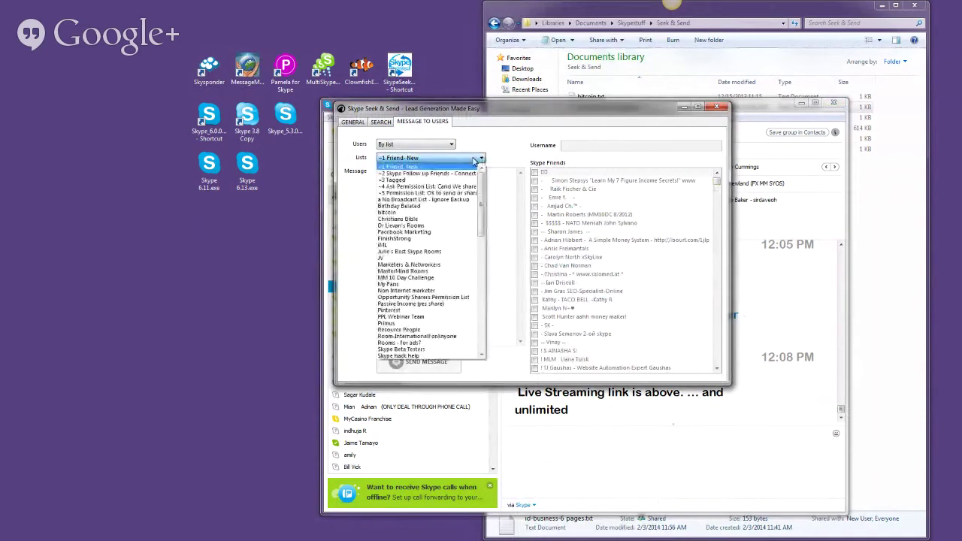
pyautogui.moveTo(481, 196)
pyautogui.mouseDown()
pyautogui.moveTo(488, 330)
pyautogui.moveTo(479, 184)
pyautogui.mouseUp()
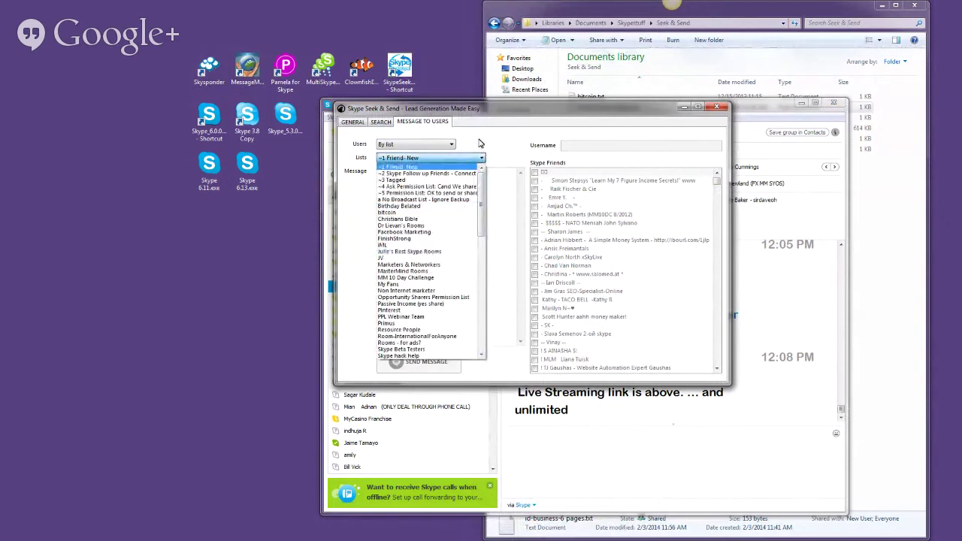
pyautogui.click(479, 144)
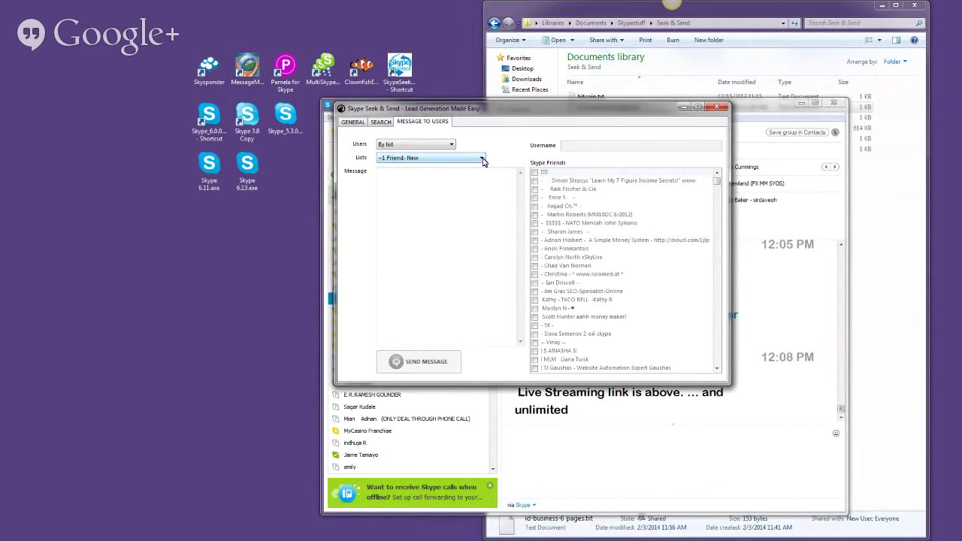
pyautogui.click(482, 159)
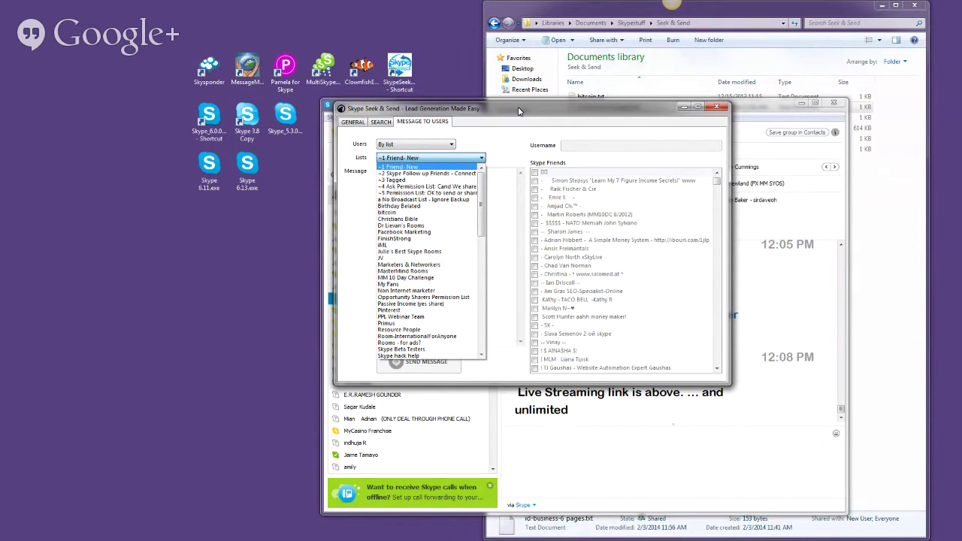
# Step: Close the contact list choices and show the Search, Message to Users and General pages in turn
pyautogui.click(379, 127)
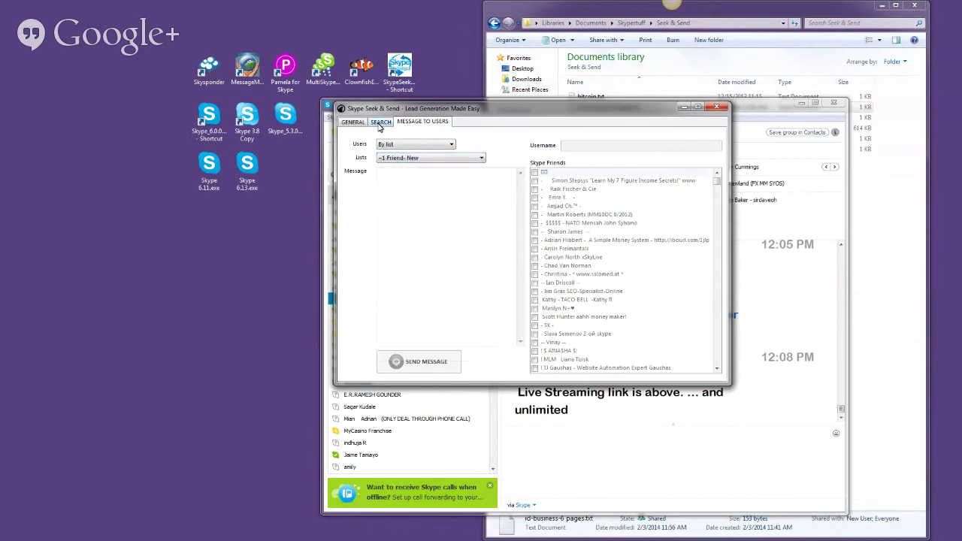
pyautogui.click(379, 123)
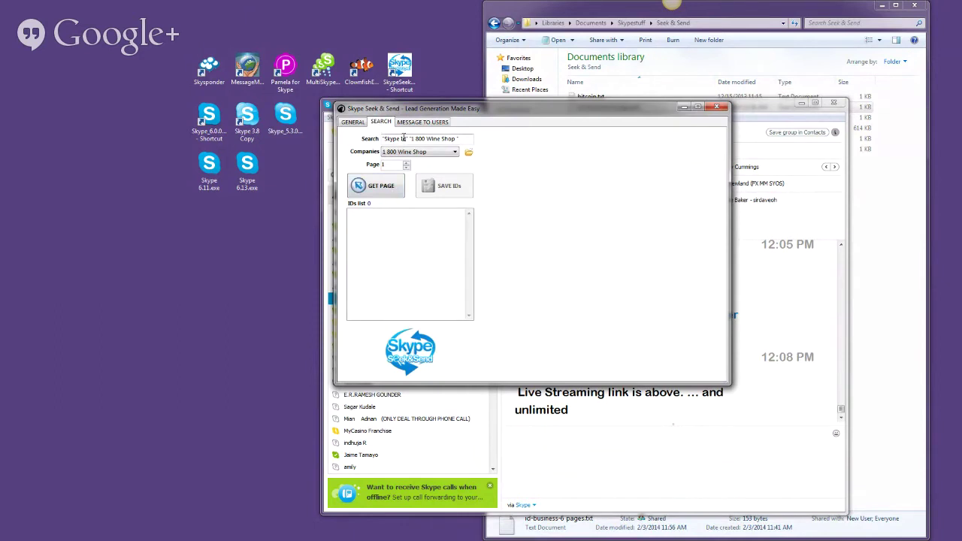
pyautogui.click(423, 123)
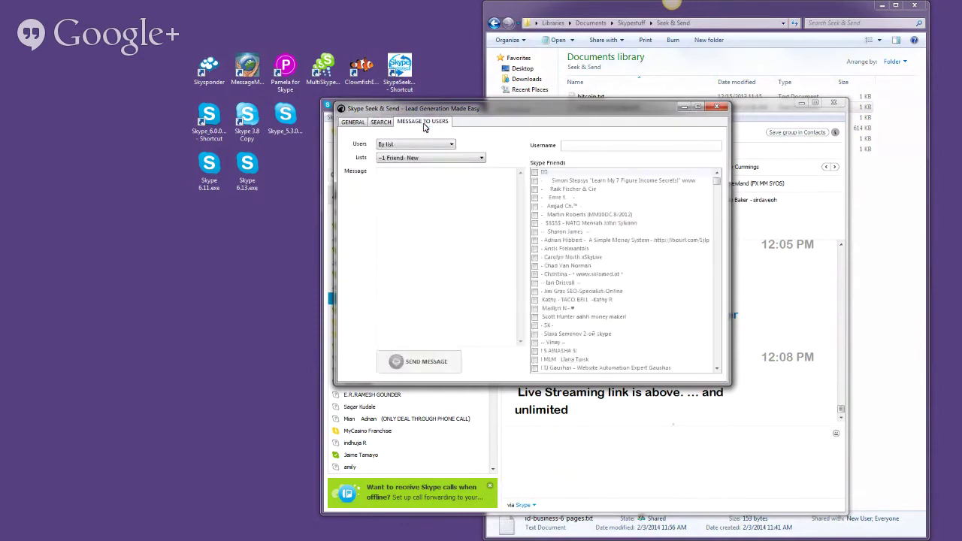
pyautogui.click(352, 122)
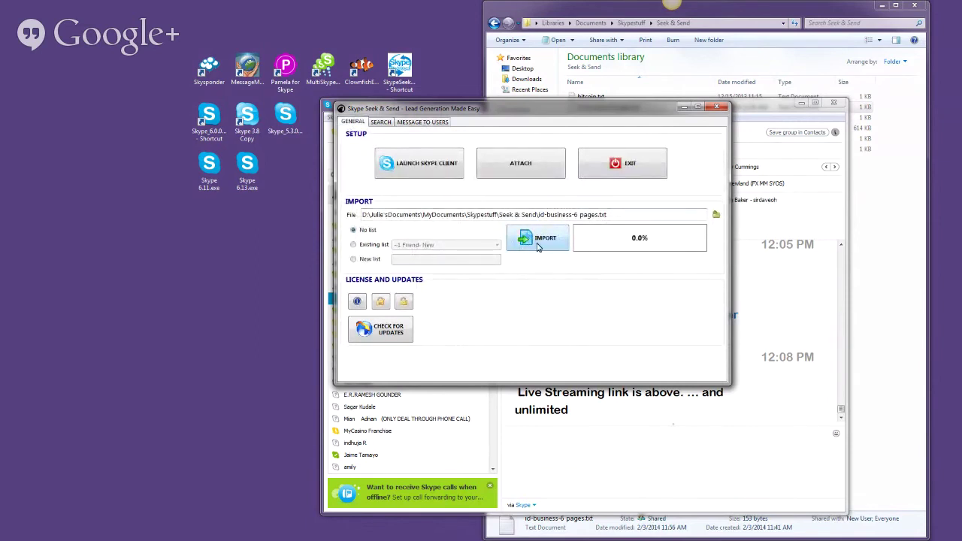
# Step: Switch to Skype and review the MyCasino Franchise conversation, highlighting the message that asks to be added to the contact list
pyautogui.click(619, 449)
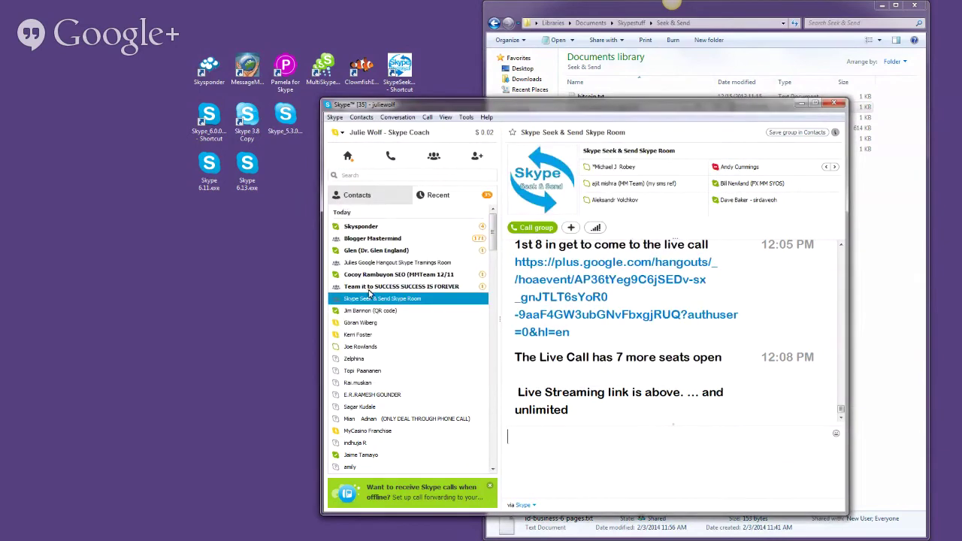
pyautogui.click(350, 430)
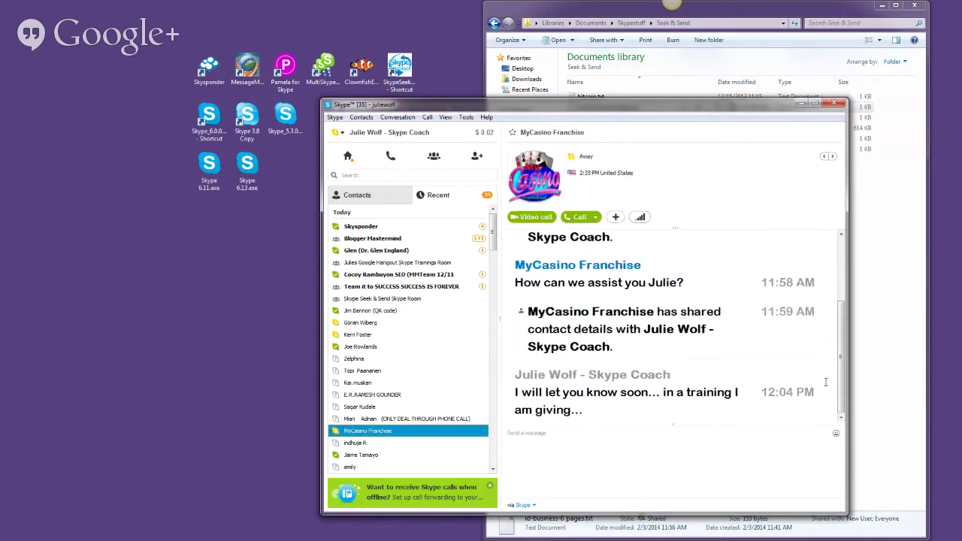
pyautogui.moveTo(844, 359); pyautogui.dragTo(844, 290)
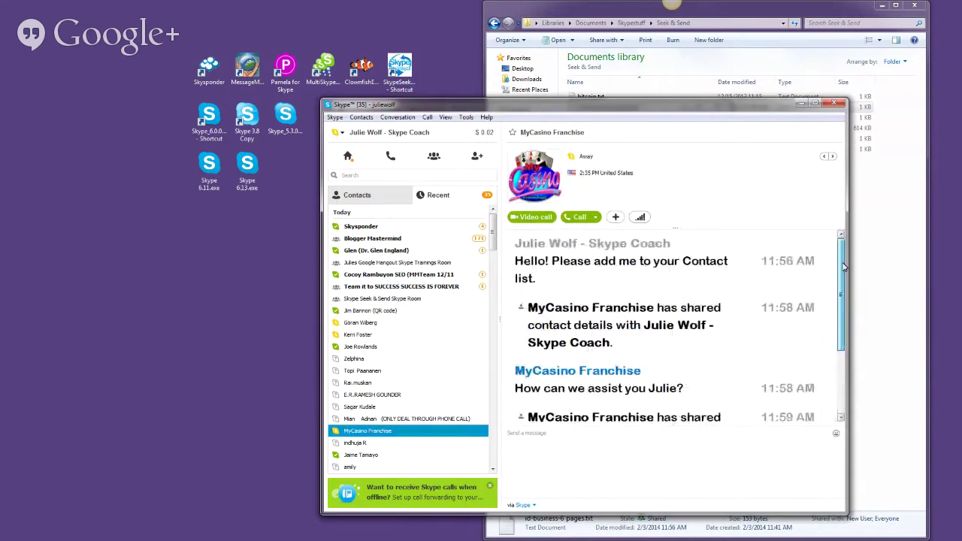
pyautogui.moveTo(505, 263); pyautogui.dragTo(541, 280)
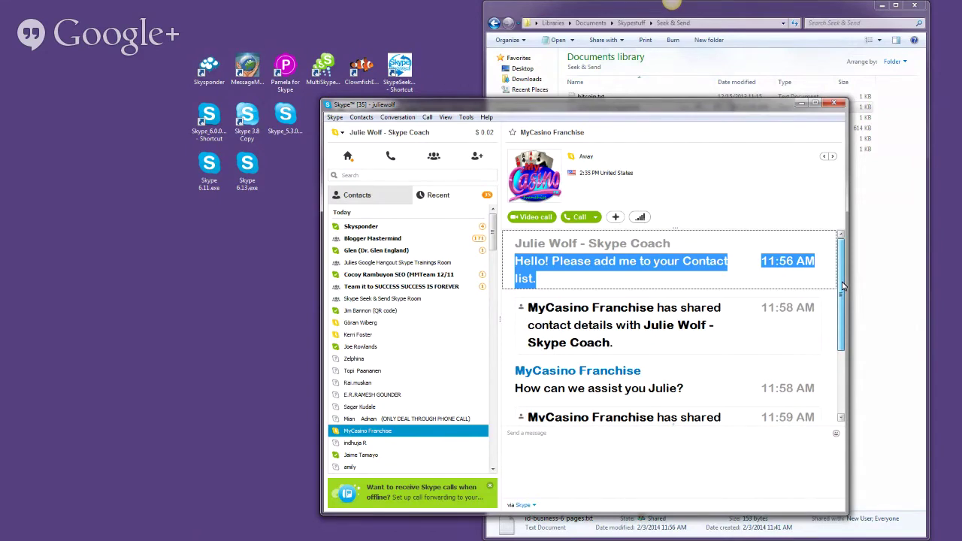
pyautogui.scroll(-1, 842, 287)
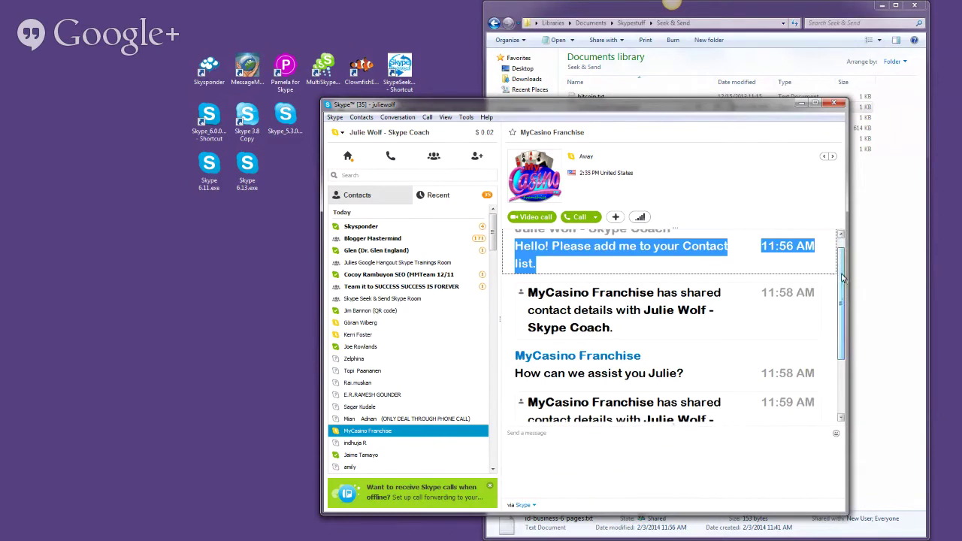
pyautogui.scroll(-3, 841, 380)
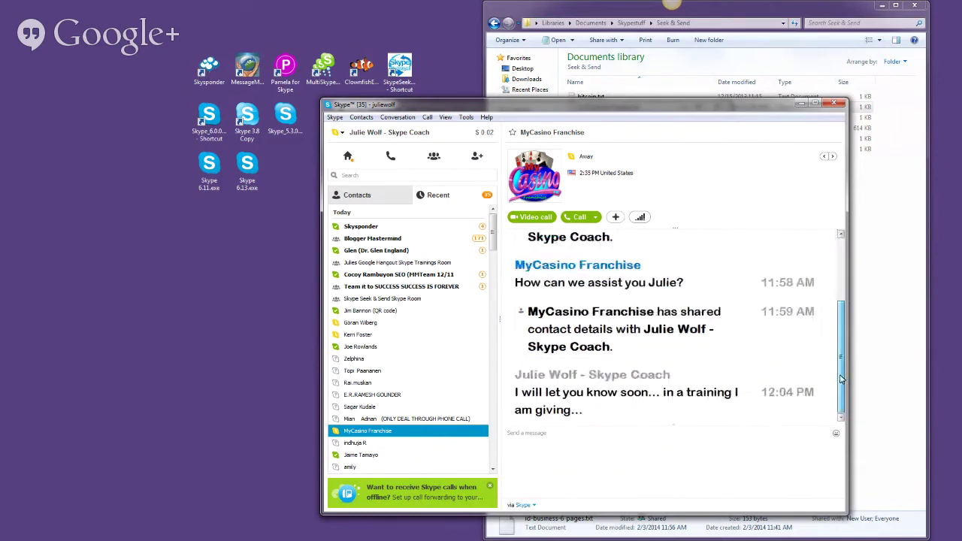
pyautogui.scroll(3, 838, 339)
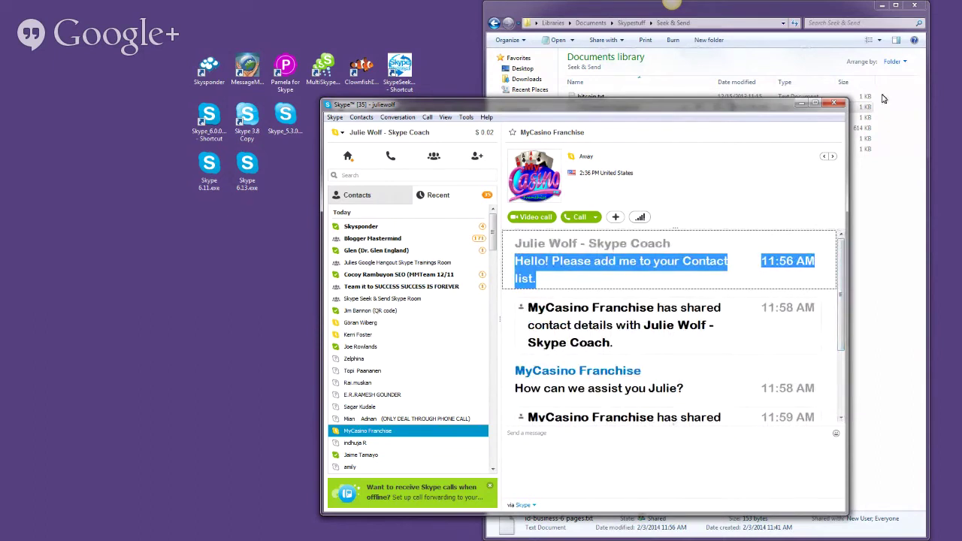
# Step: Move the Skype window aside and put away the file browser, leaving the Skype Seek & Send window clear on the desktop
pyautogui.click(361, 251)
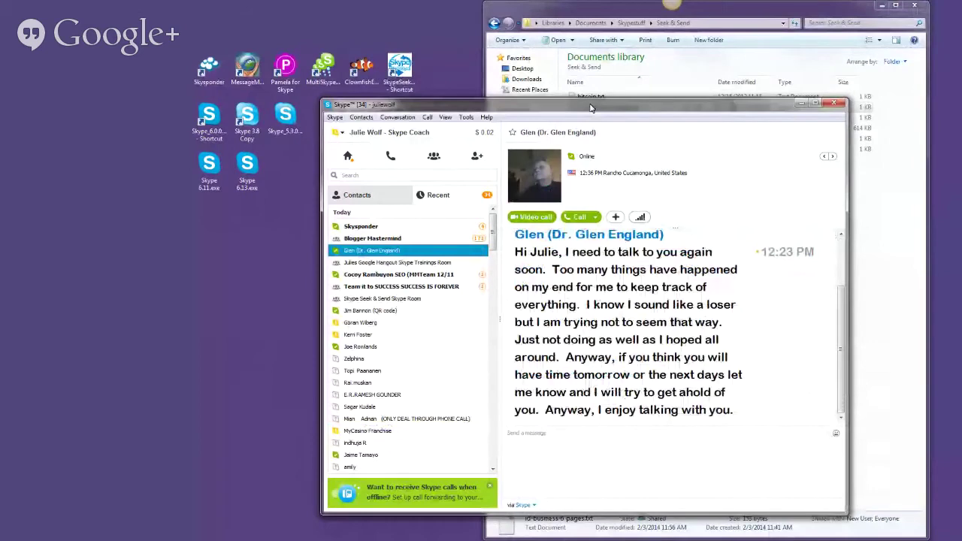
pyautogui.moveTo(589, 108); pyautogui.dragTo(933, 235)
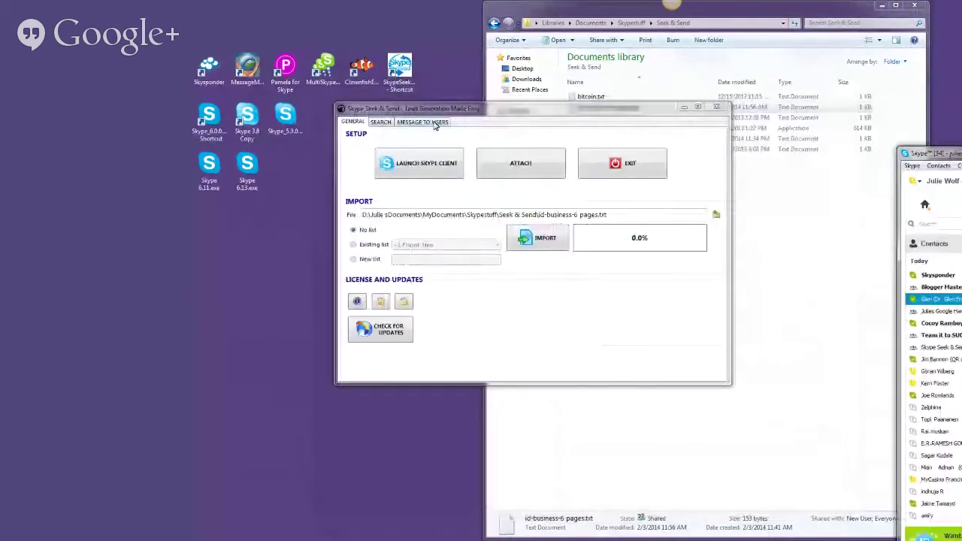
pyautogui.click(646, 108)
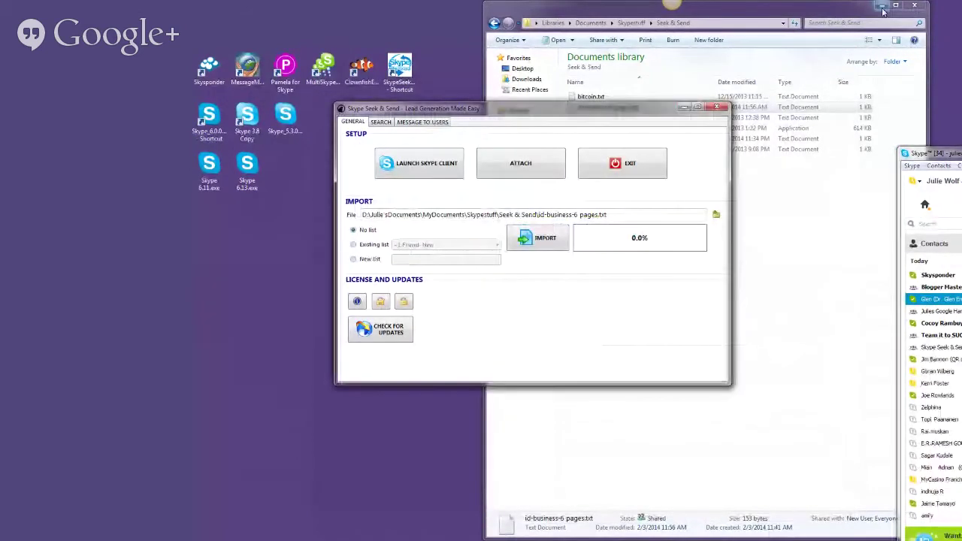
pyautogui.click(756, 11)
pyautogui.moveTo(589, 107); pyautogui.dragTo(592, 108)
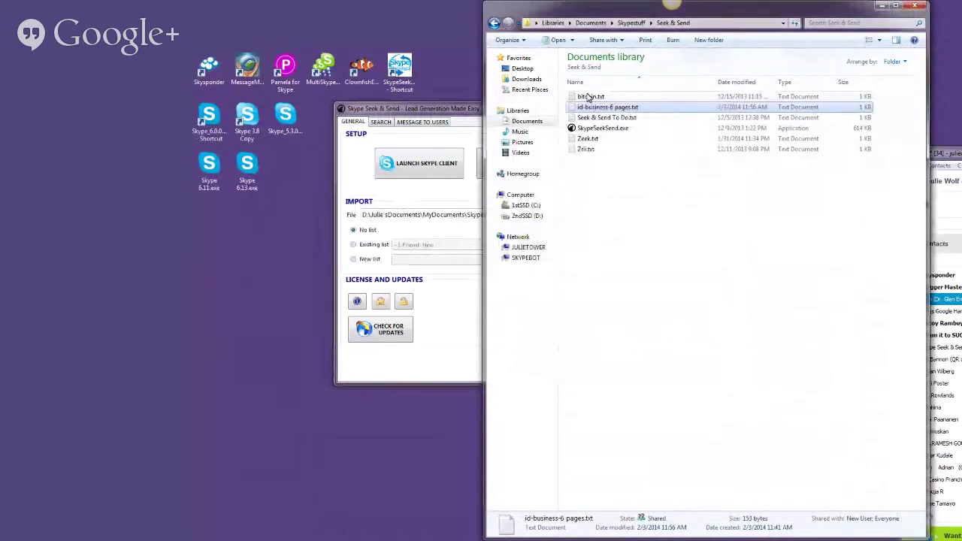
pyautogui.moveTo(750, 10); pyautogui.dragTo(776, 17)
pyautogui.click(905, 11)
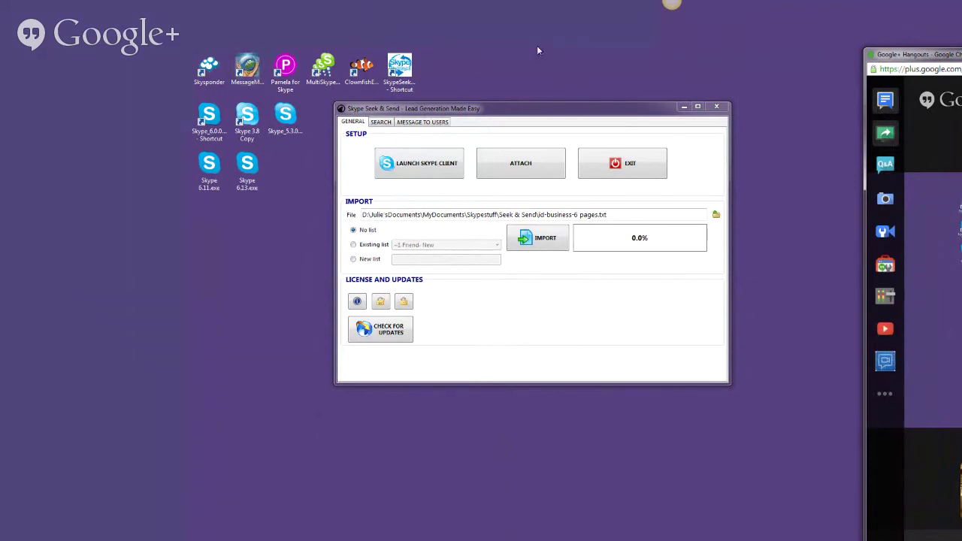
pyautogui.click(253, 74)
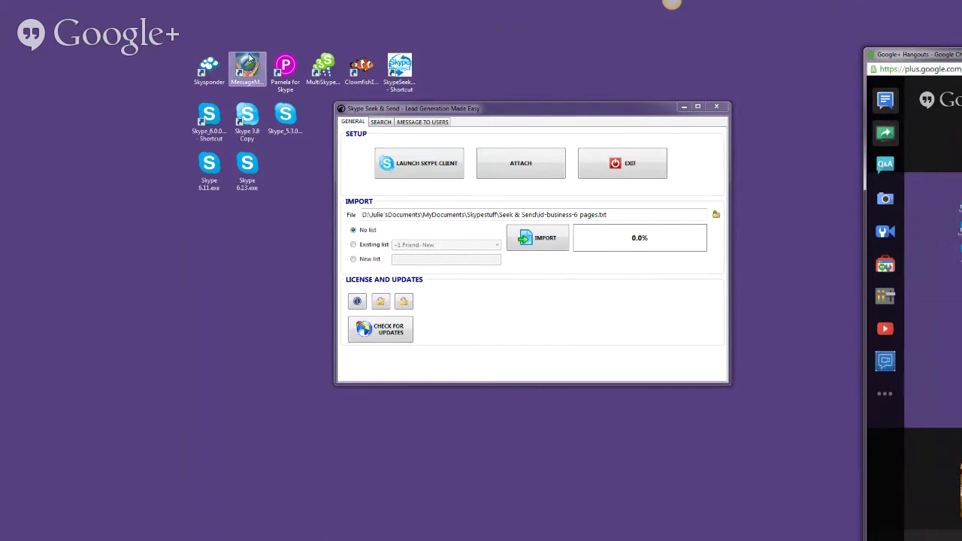
pyautogui.doubleClick(251, 70)
pyautogui.moveTo(524, 114); pyautogui.dragTo(511, 108)
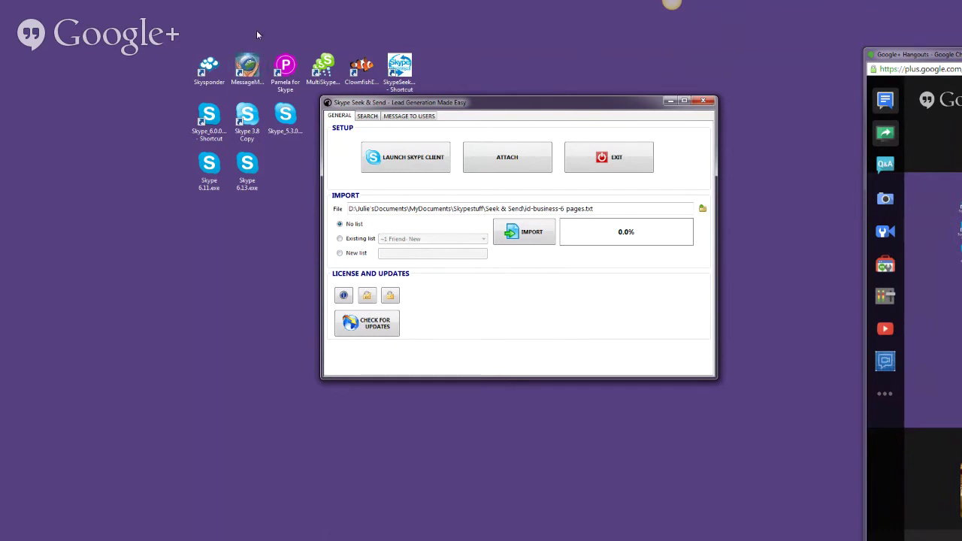
# Step: Replace the company name in the search phrase with "social network" and retrieve the first page of Skype IDs
pyautogui.click(366, 117)
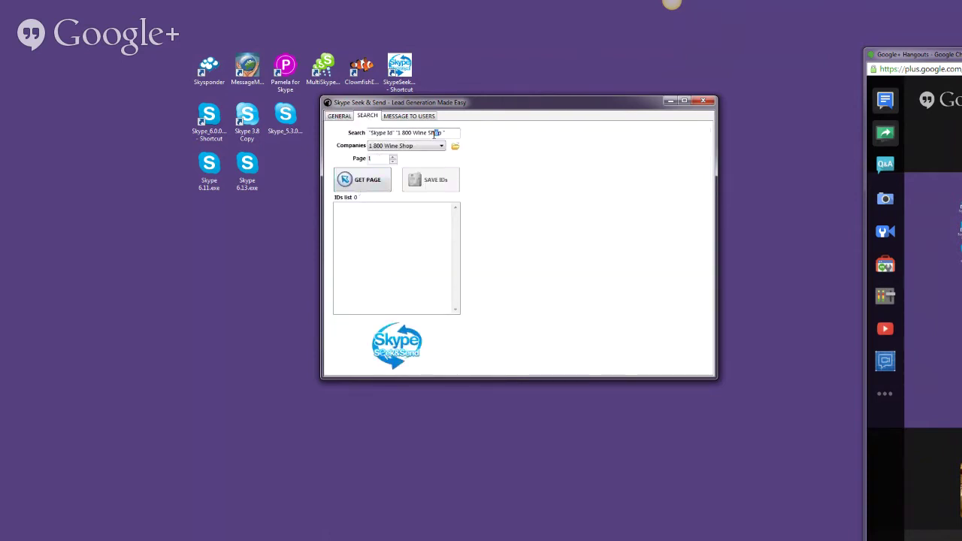
pyautogui.moveTo(434, 134); pyautogui.dragTo(396, 131)
pyautogui.press('BackSpace')
pyautogui.write('social')
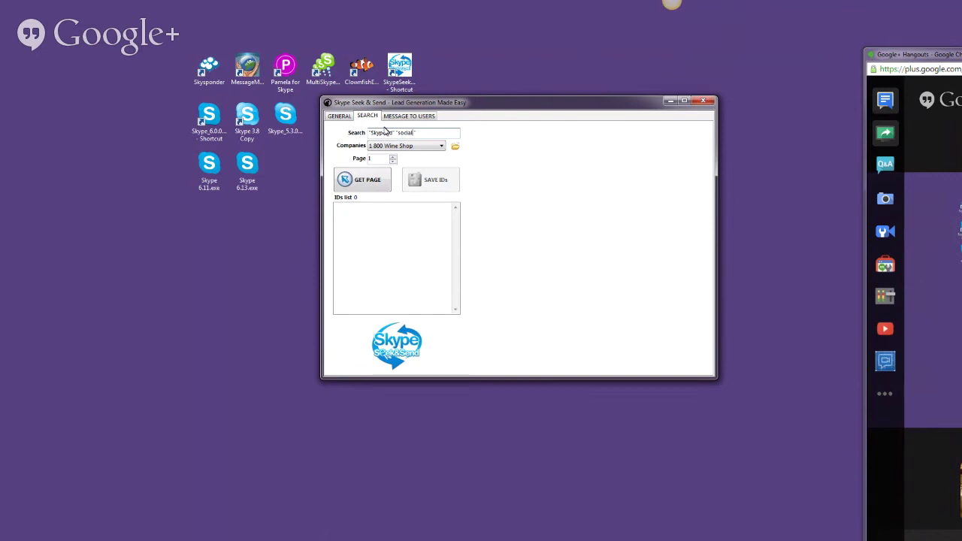
pyautogui.write(' network')
pyautogui.click(359, 184)
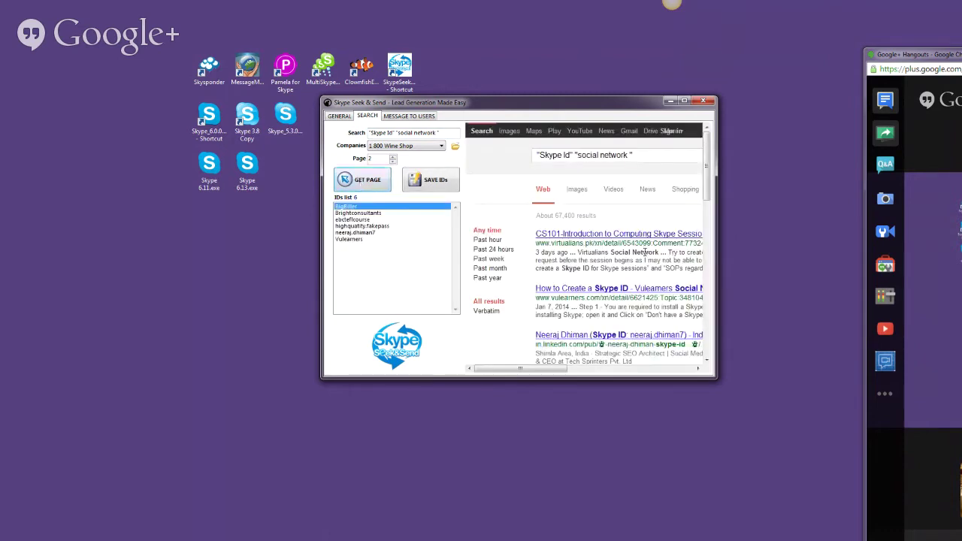
# Step: Widen and heighten the Skype Seek & Send window so more of the search results fit
pyautogui.moveTo(716, 335); pyautogui.dragTo(874, 335)
pyautogui.moveTo(697, 110); pyautogui.dragTo(631, 98)
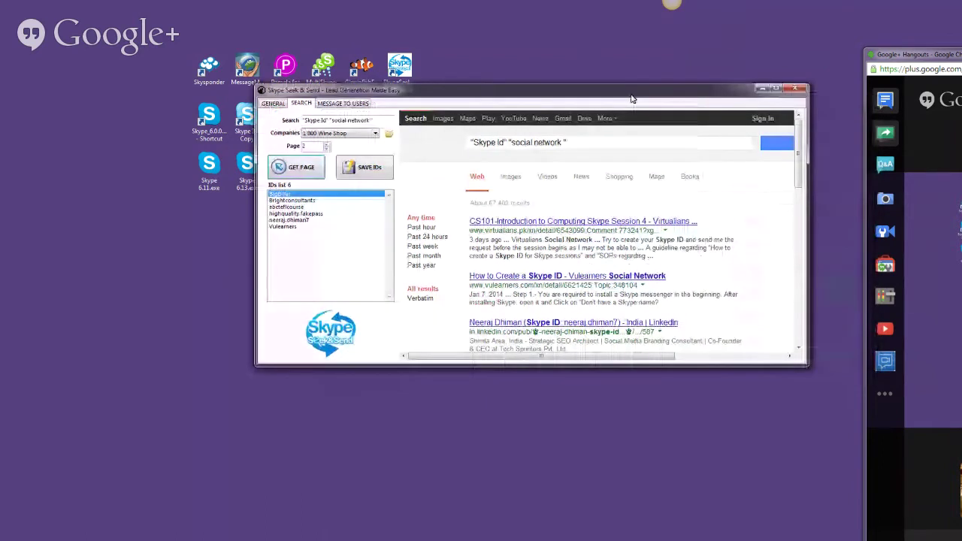
pyautogui.moveTo(638, 366); pyautogui.dragTo(638, 520)
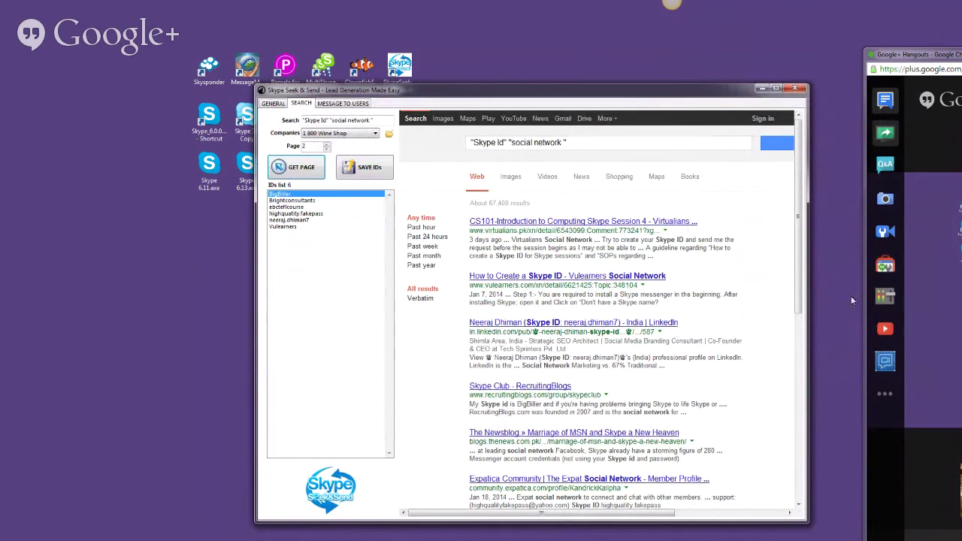
# Step: Try to open the CS101 search result, and retrieve the next page of Skype IDs for the same search
pyautogui.click(569, 220)
pyautogui.click(575, 225)
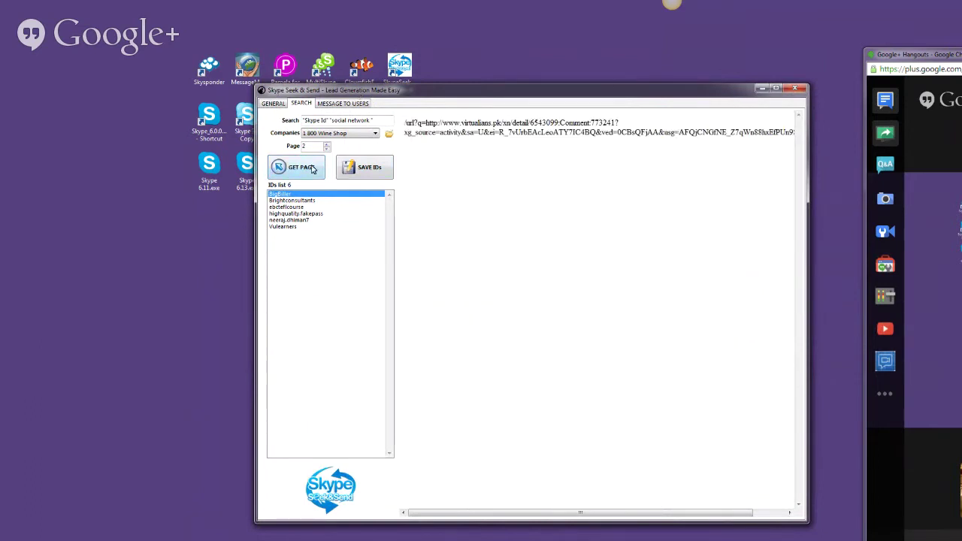
pyautogui.click(306, 170)
# Step: Examine the second page of social network results and the commands offered for opening its links
pyautogui.rightClick(572, 224)
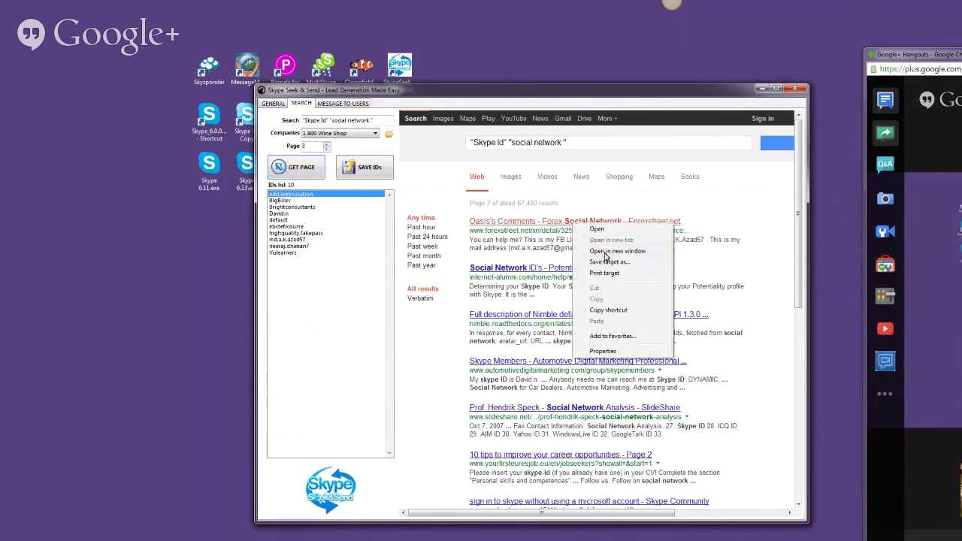
pyautogui.click(611, 89)
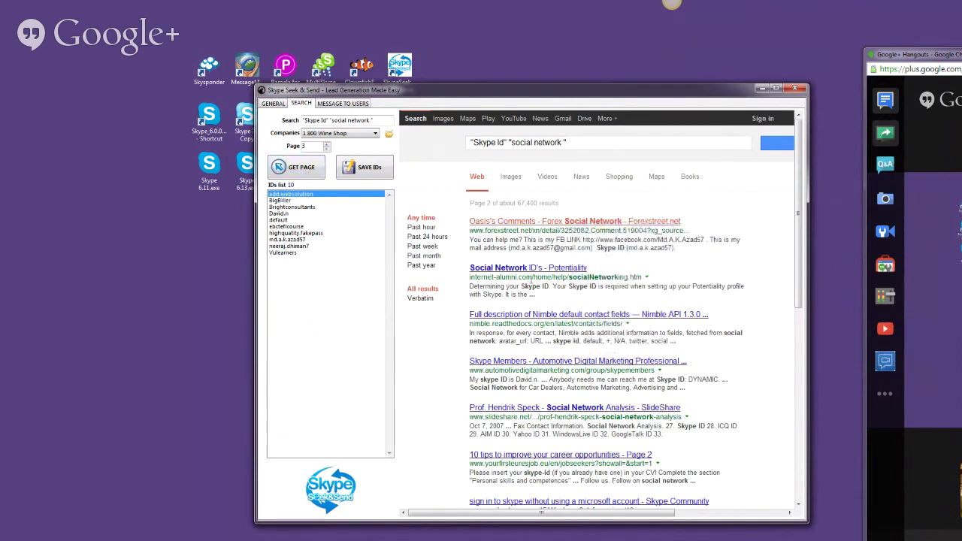
pyautogui.click(798, 235)
pyautogui.moveTo(798, 236); pyautogui.dragTo(807, 303)
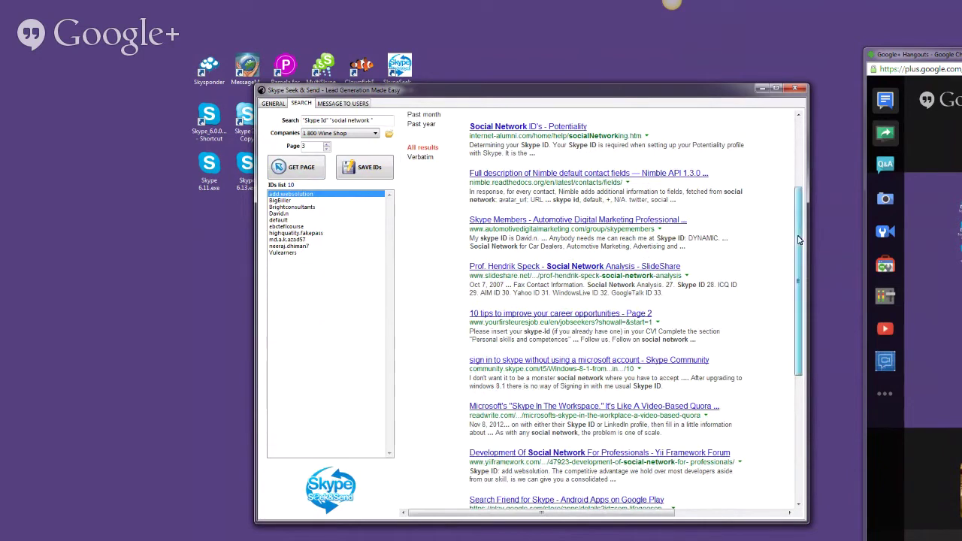
pyautogui.scroll(-1, 799, 239)
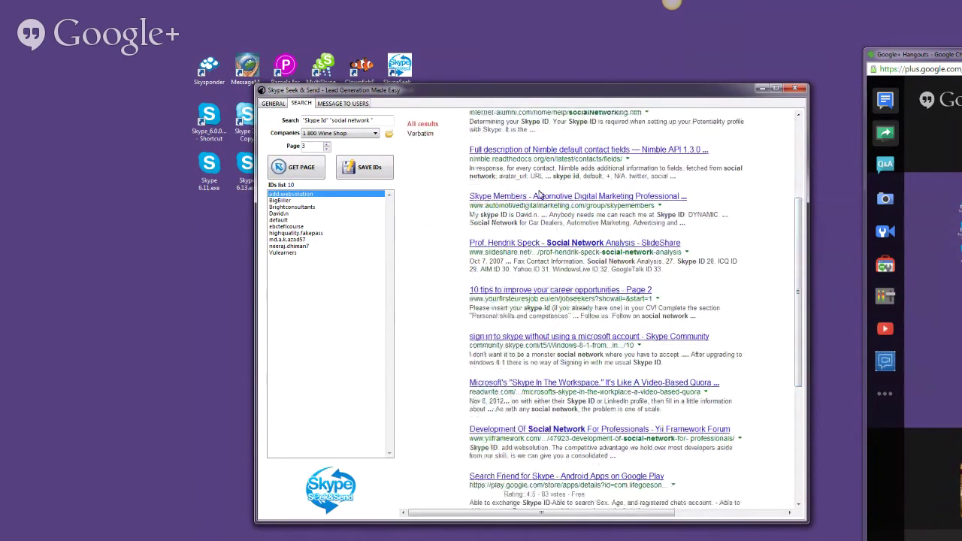
pyautogui.rightClick(511, 151)
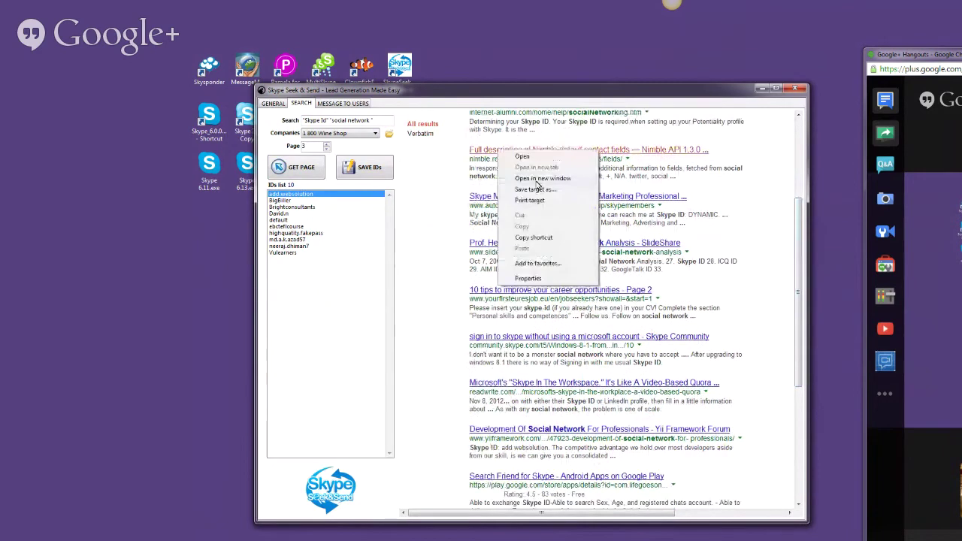
pyautogui.click(800, 223)
pyautogui.scroll(-1, 800, 223)
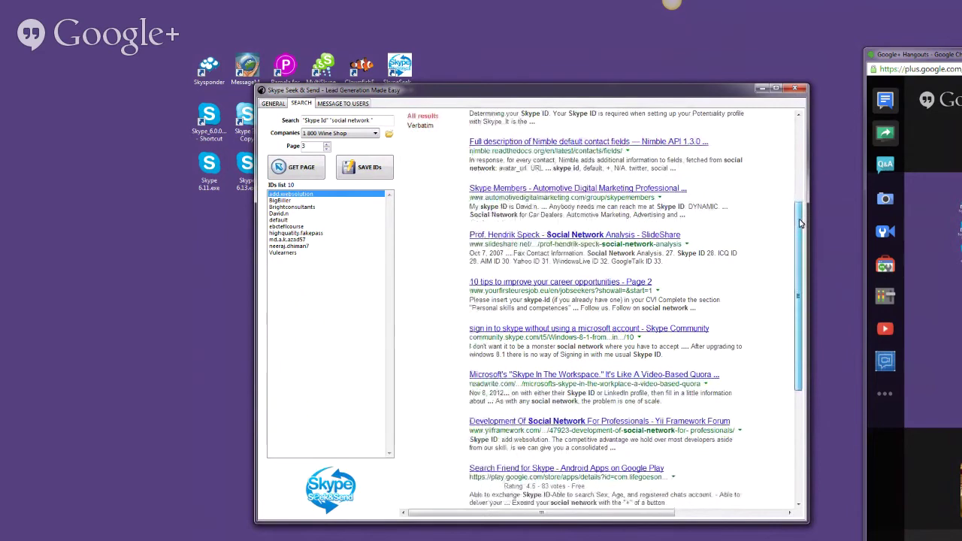